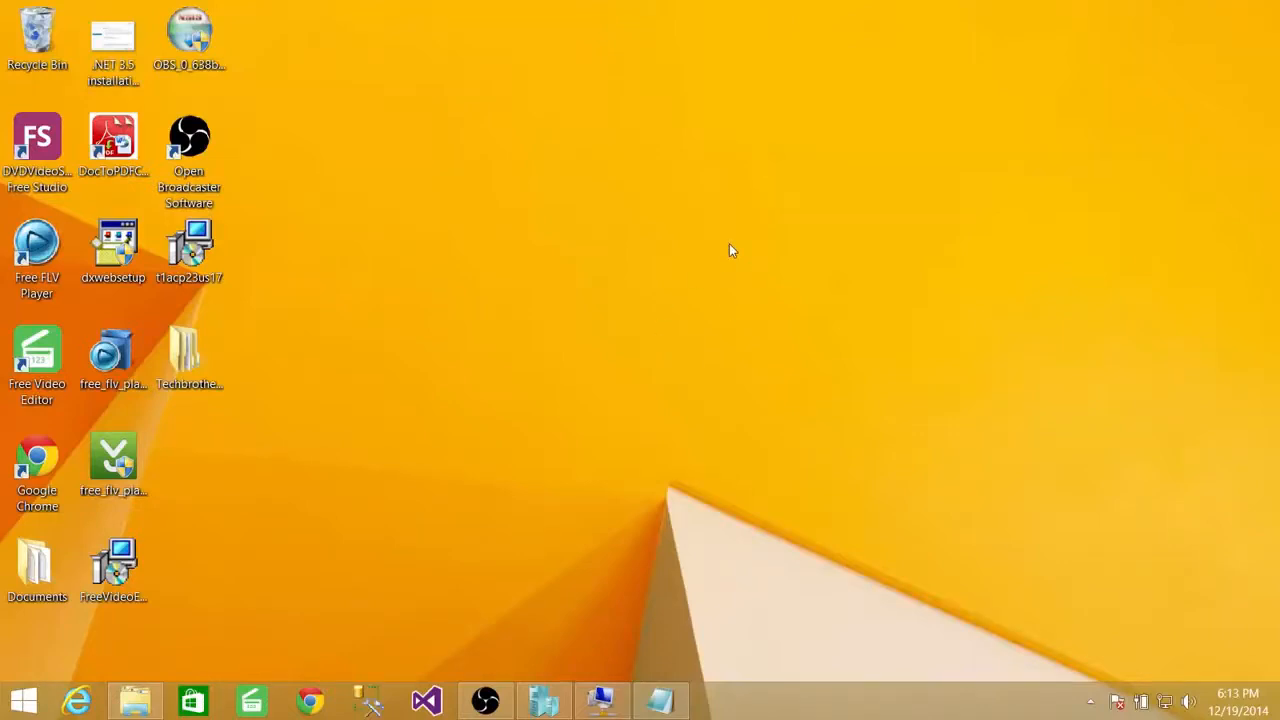
# Step: Review the virtual machine in Hyper-V Manager and the Active Directory checklist in Notepad, highlighting the static IP item
pyautogui.click(544, 700)
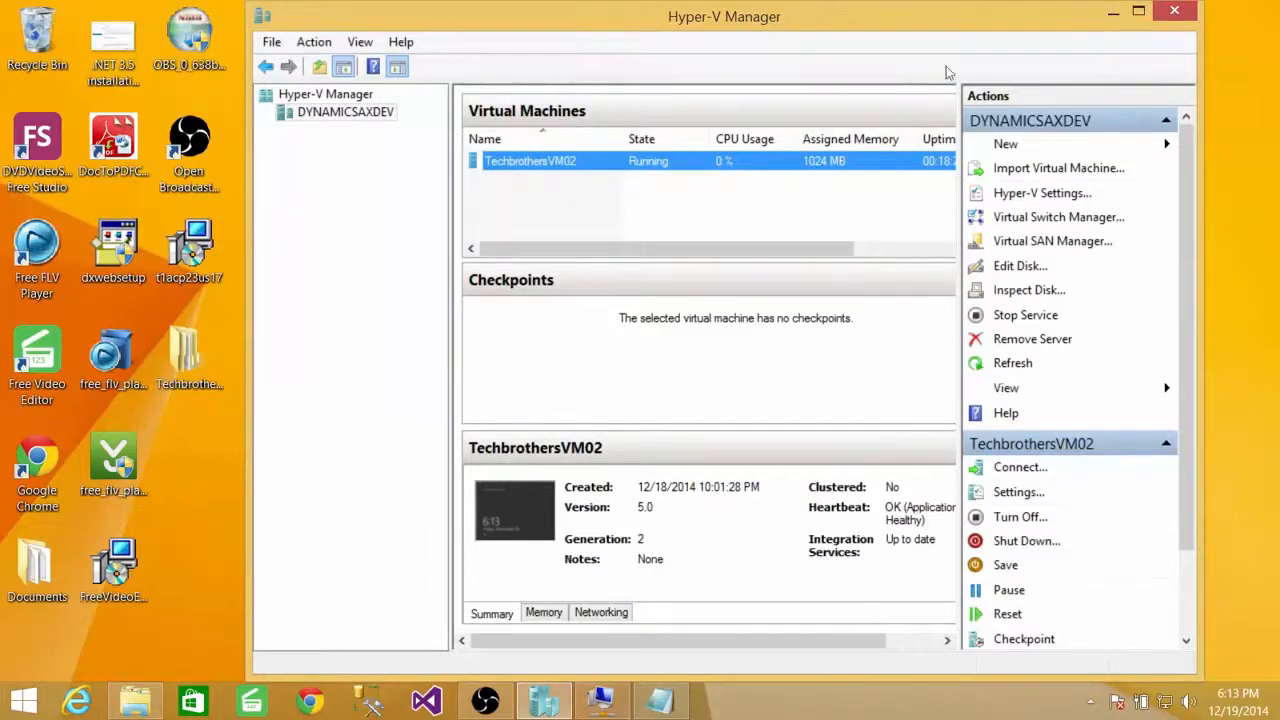
pyautogui.click(1116, 14)
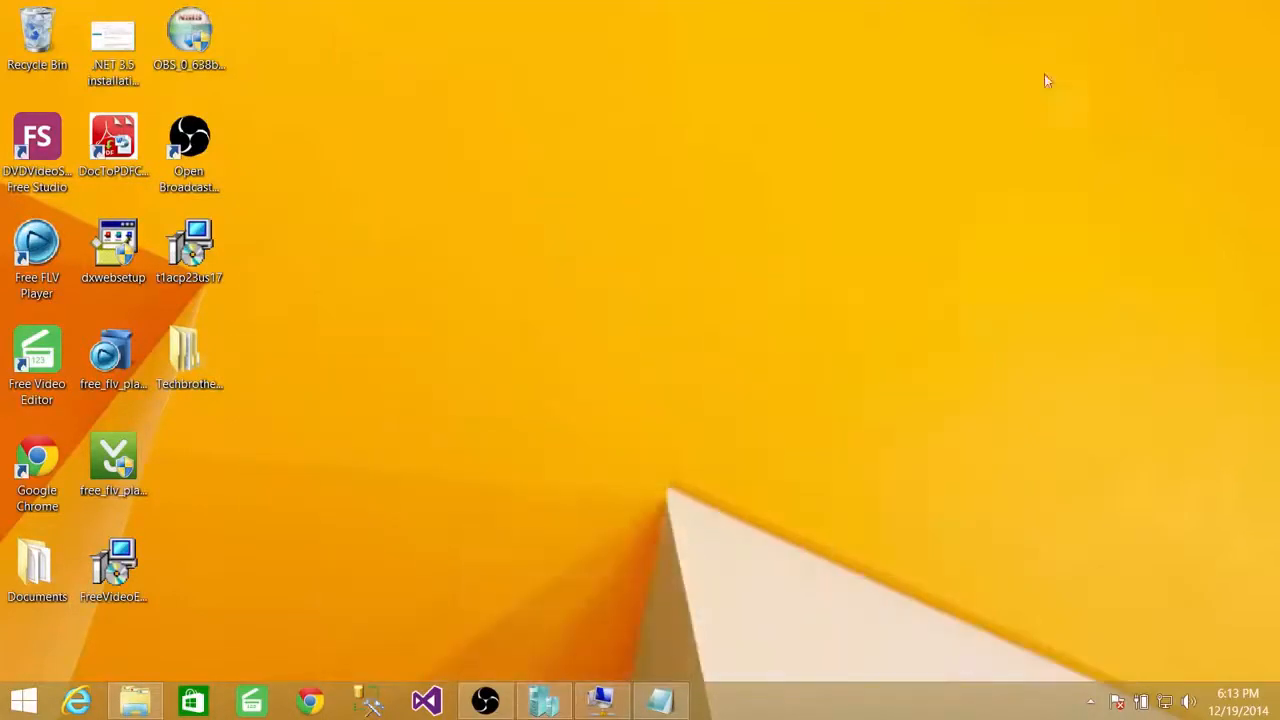
pyautogui.click(662, 702)
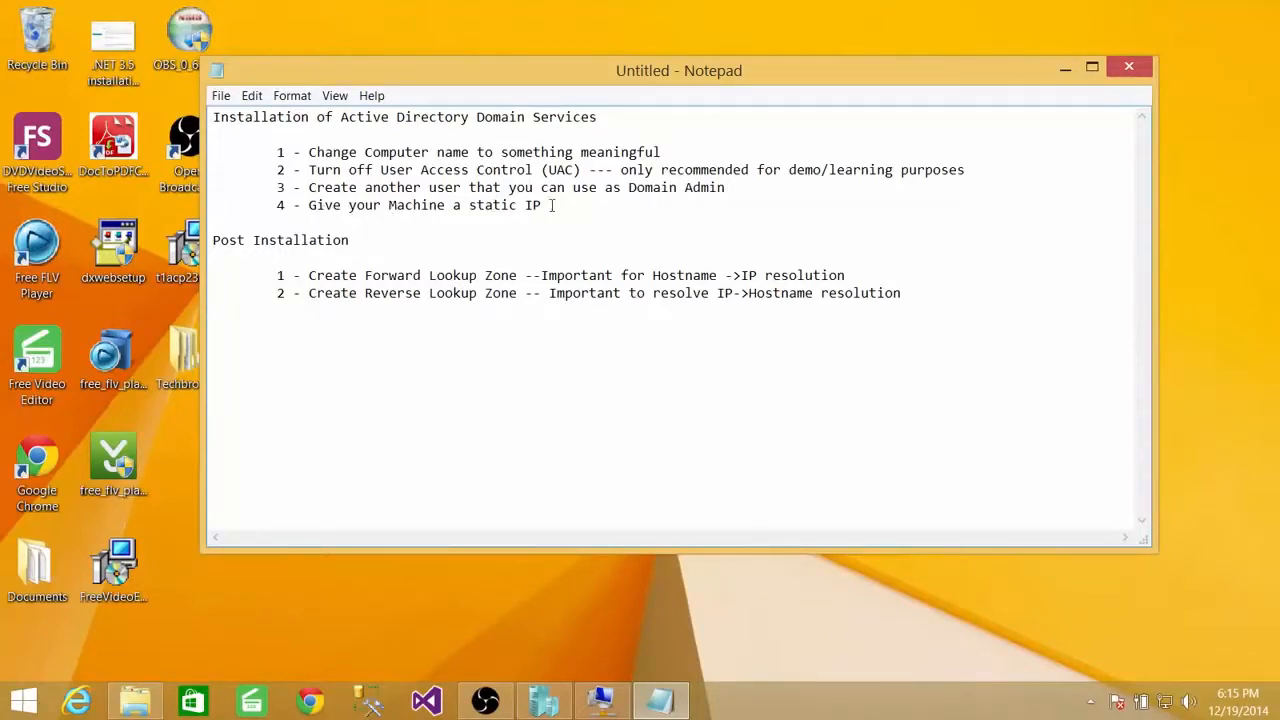
pyautogui.click(700, 203)
pyautogui.click(729, 187)
pyautogui.moveTo(308, 205); pyautogui.dragTo(549, 209)
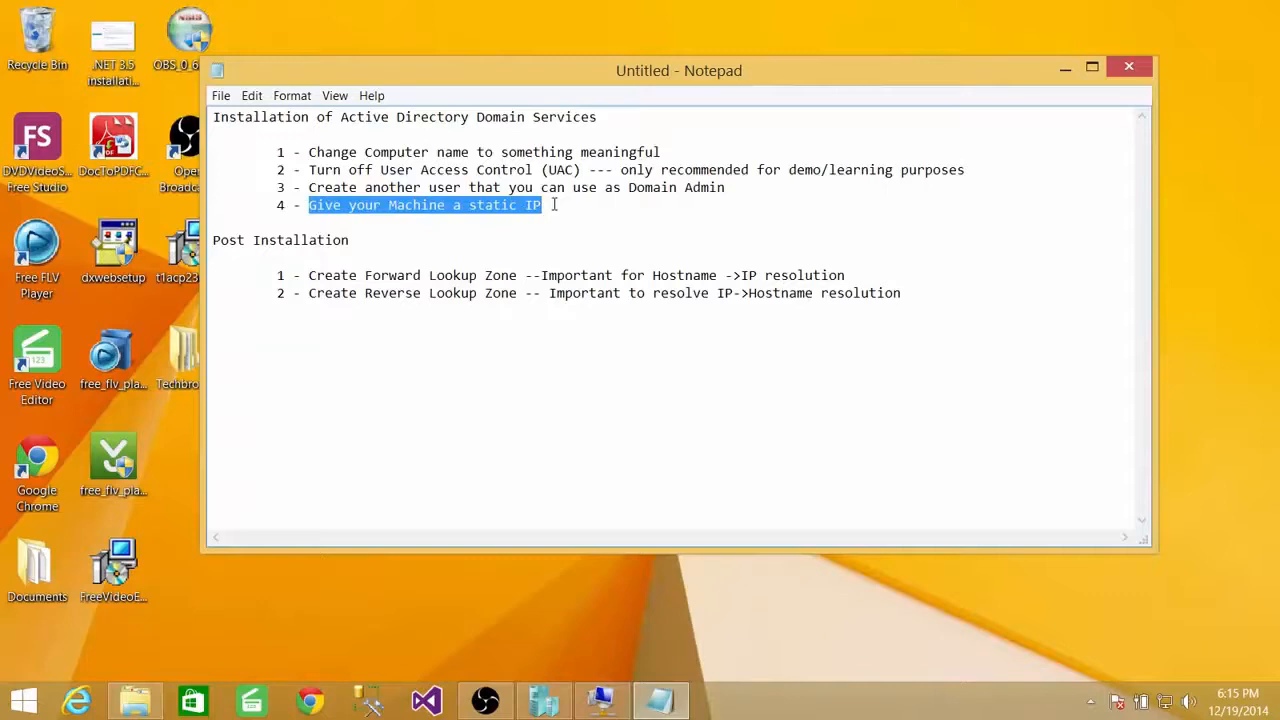
pyautogui.click(553, 205)
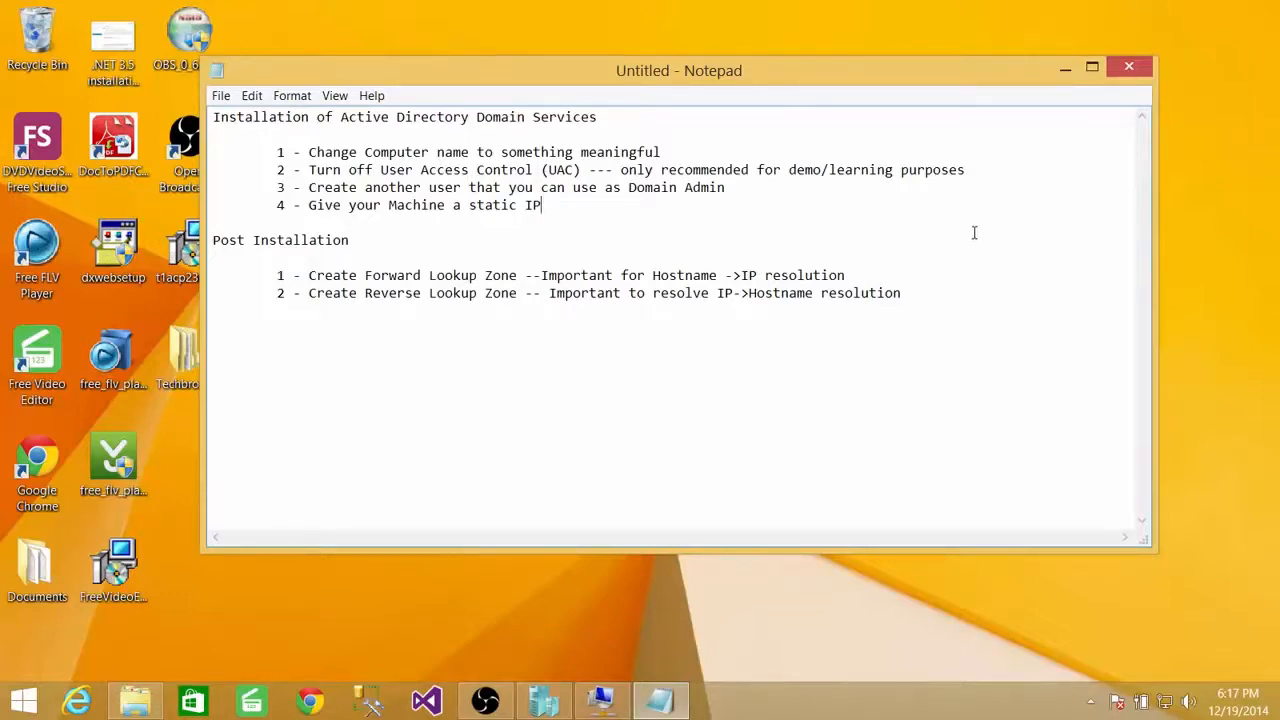
# Step: Switch to the TechbrothersVM02 virtual machine connection and sign in as Administrator with the account password
pyautogui.click(1065, 66)
pyautogui.click(600, 700)
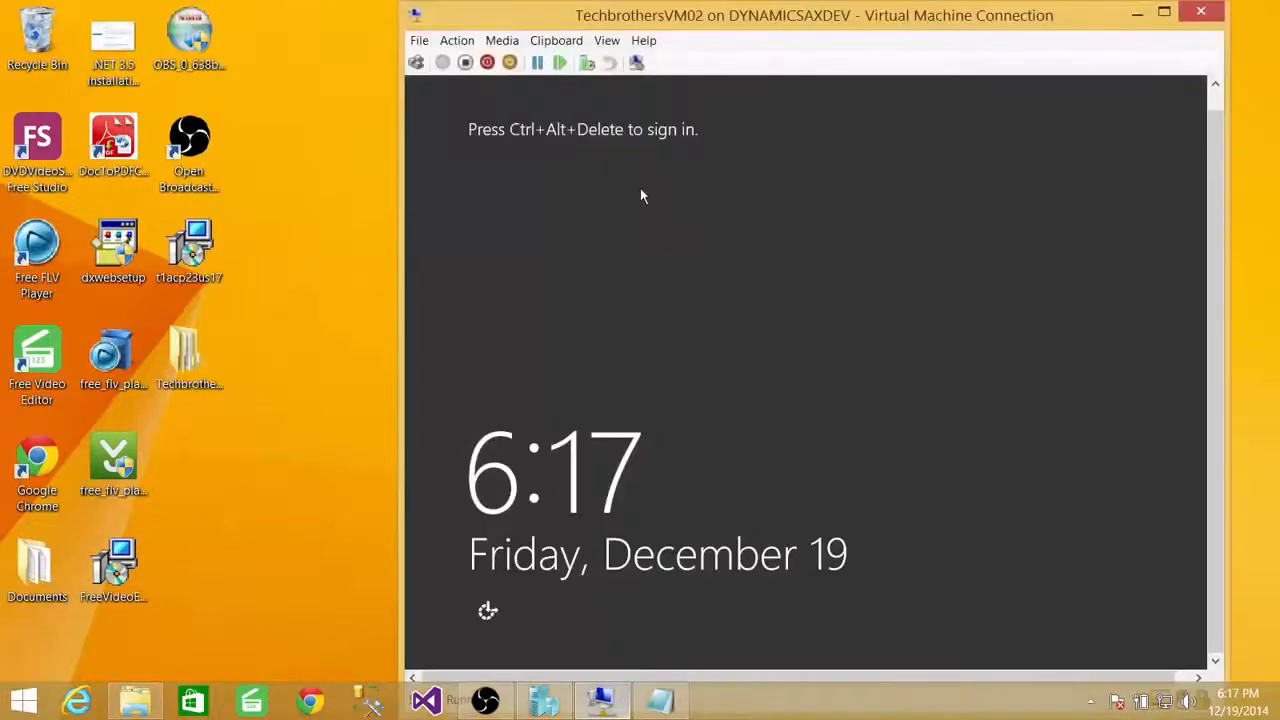
pyautogui.click(416, 62)
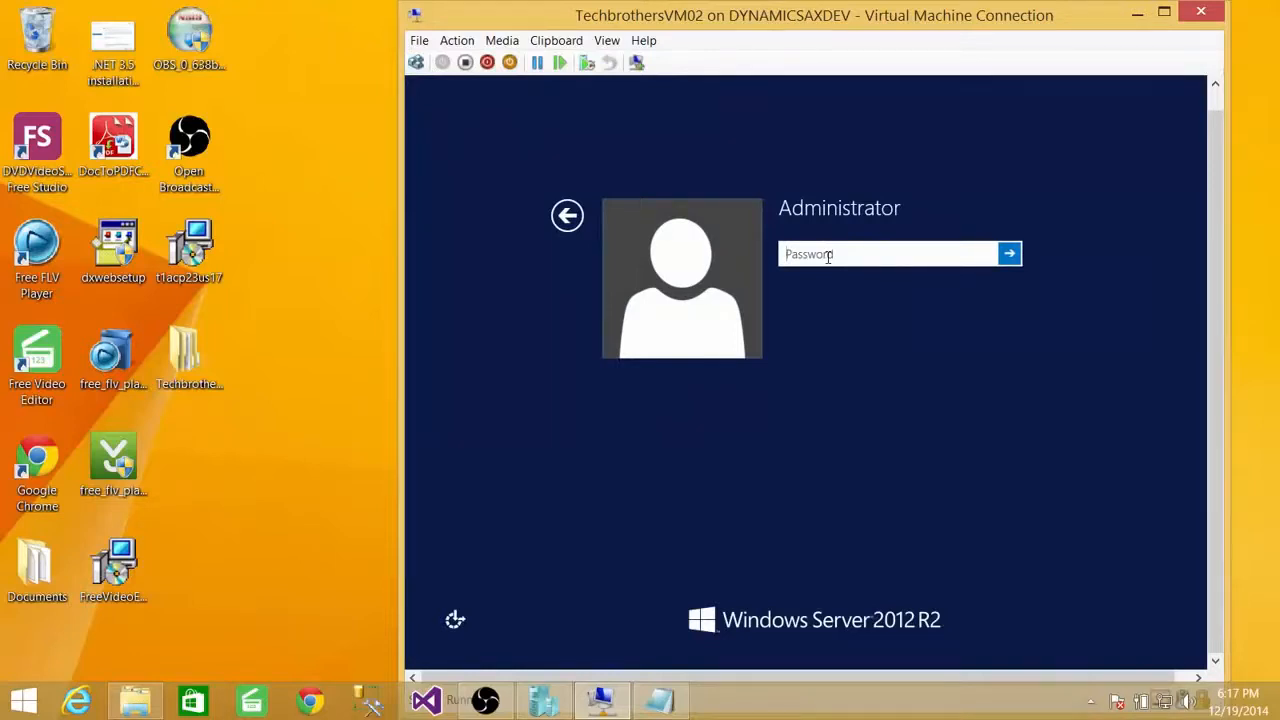
pyautogui.write('••••••••')
pyautogui.press('Return')
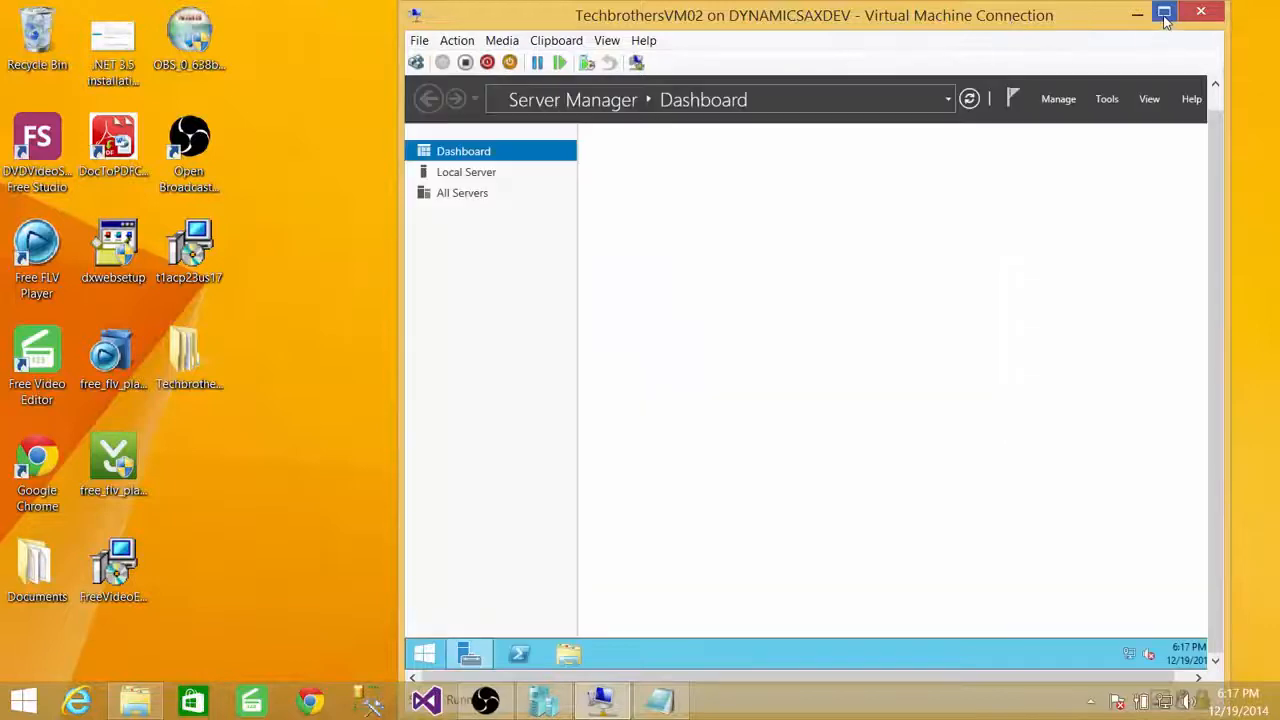
# Step: Bring back the Notepad checklist, narrow its window and place it beside the virtual machine window
pyautogui.click(659, 700)
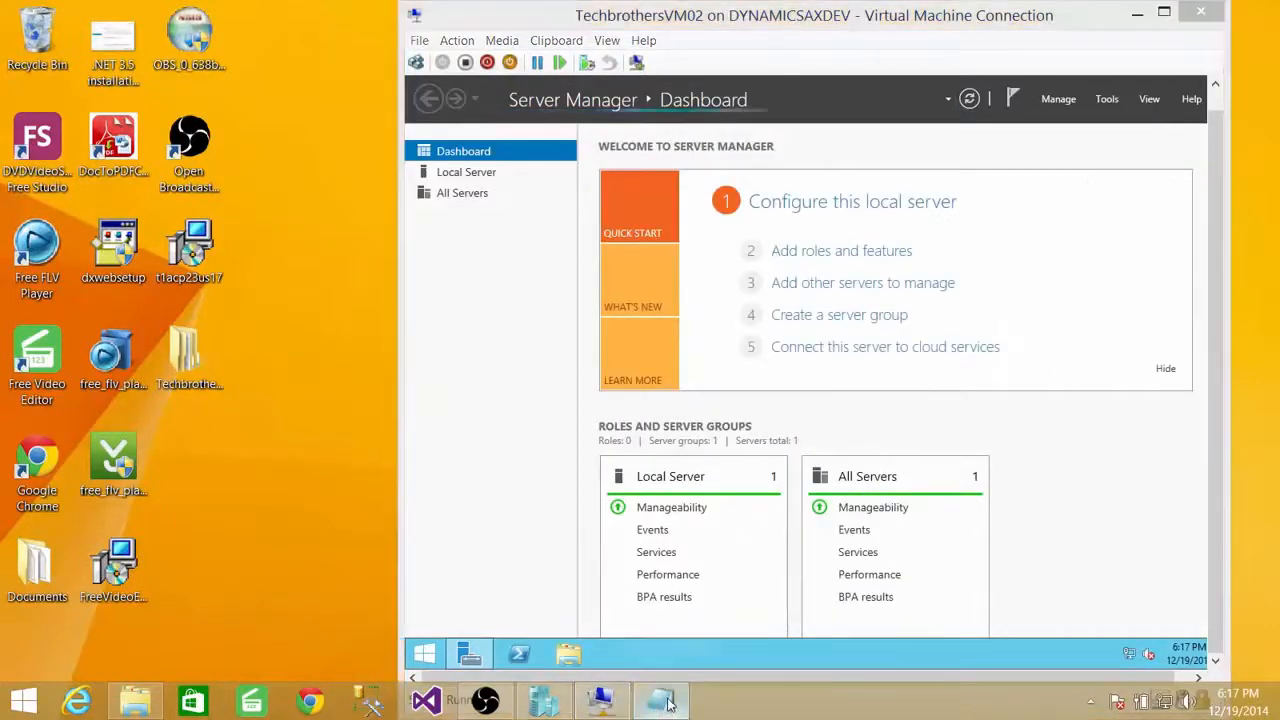
pyautogui.moveTo(1154, 150); pyautogui.dragTo(568, 148)
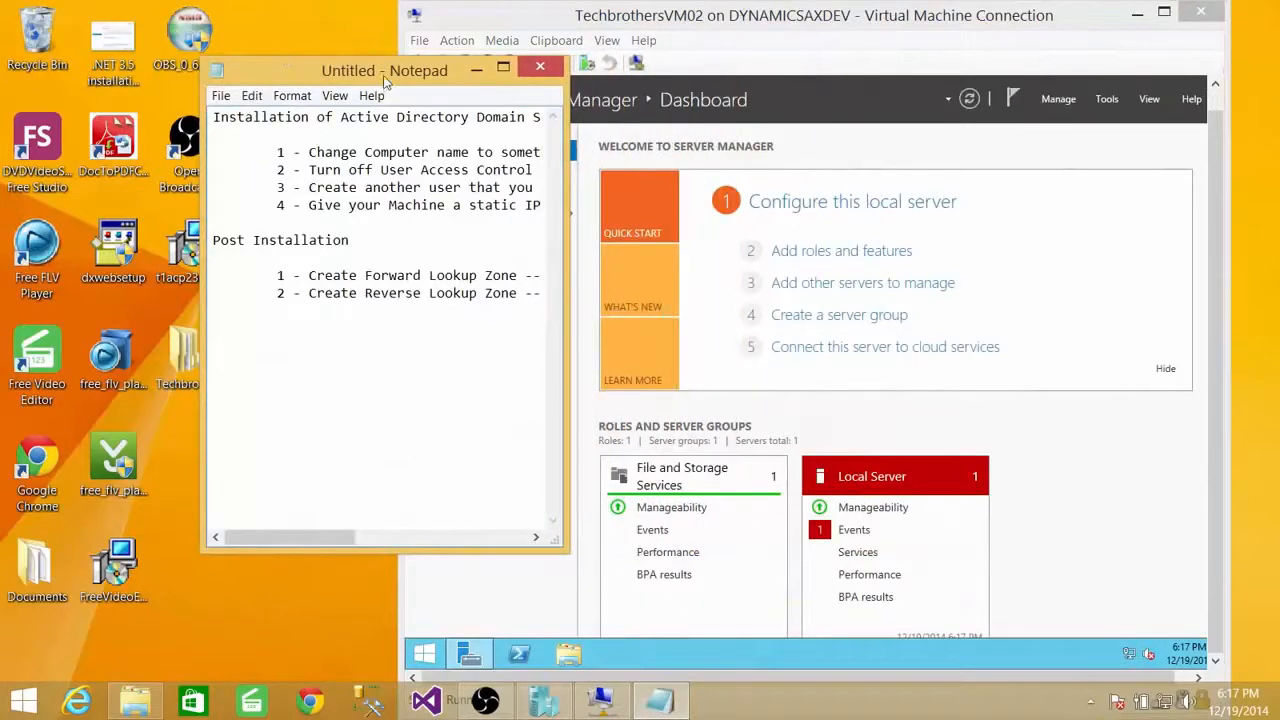
pyautogui.moveTo(385, 78); pyautogui.dragTo(200, 69)
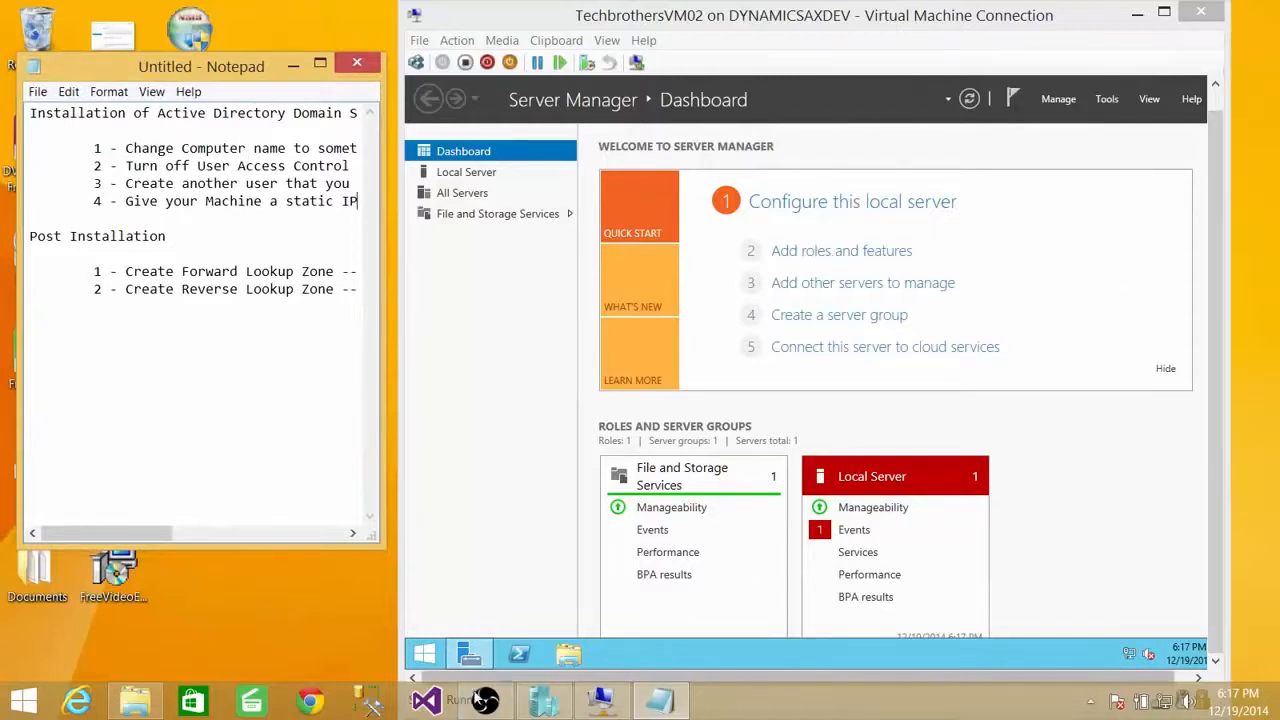
# Step: Open the server's system properties from This PC and enter TechbrotherDC as the computer description
pyautogui.click(425, 655)
pyautogui.rightClick(571, 350)
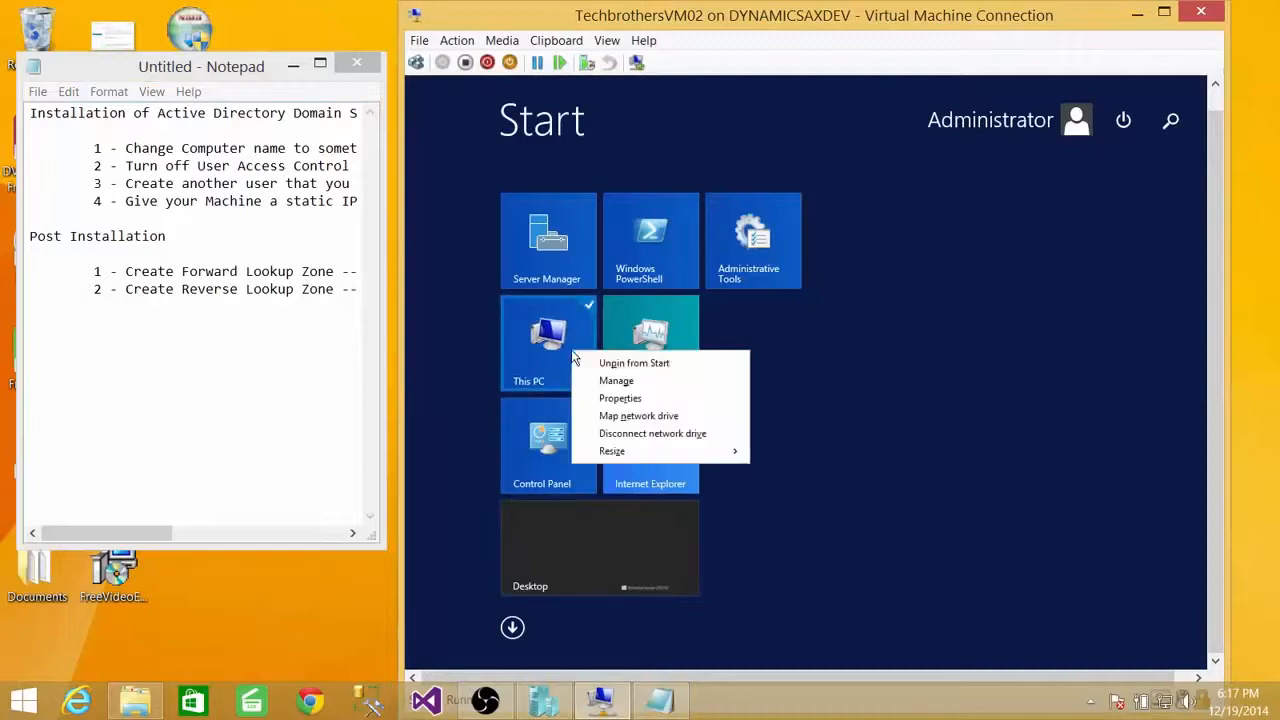
pyautogui.click(712, 378)
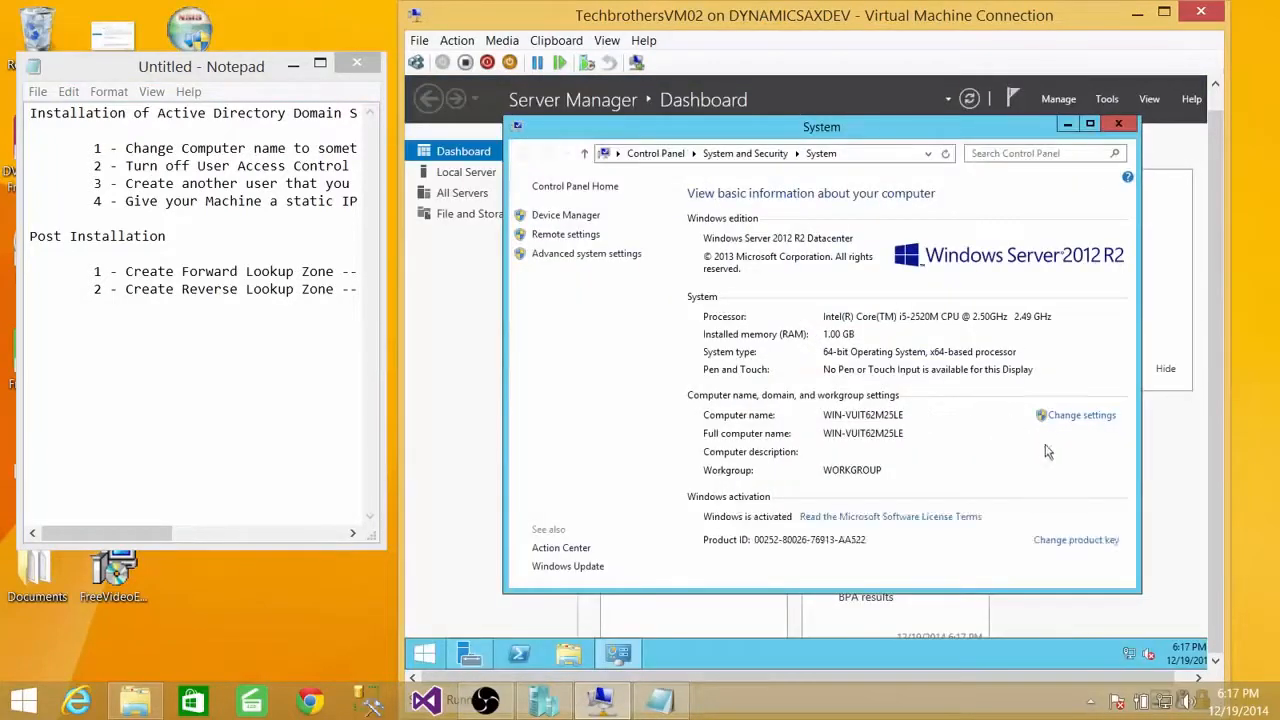
pyautogui.click(1095, 420)
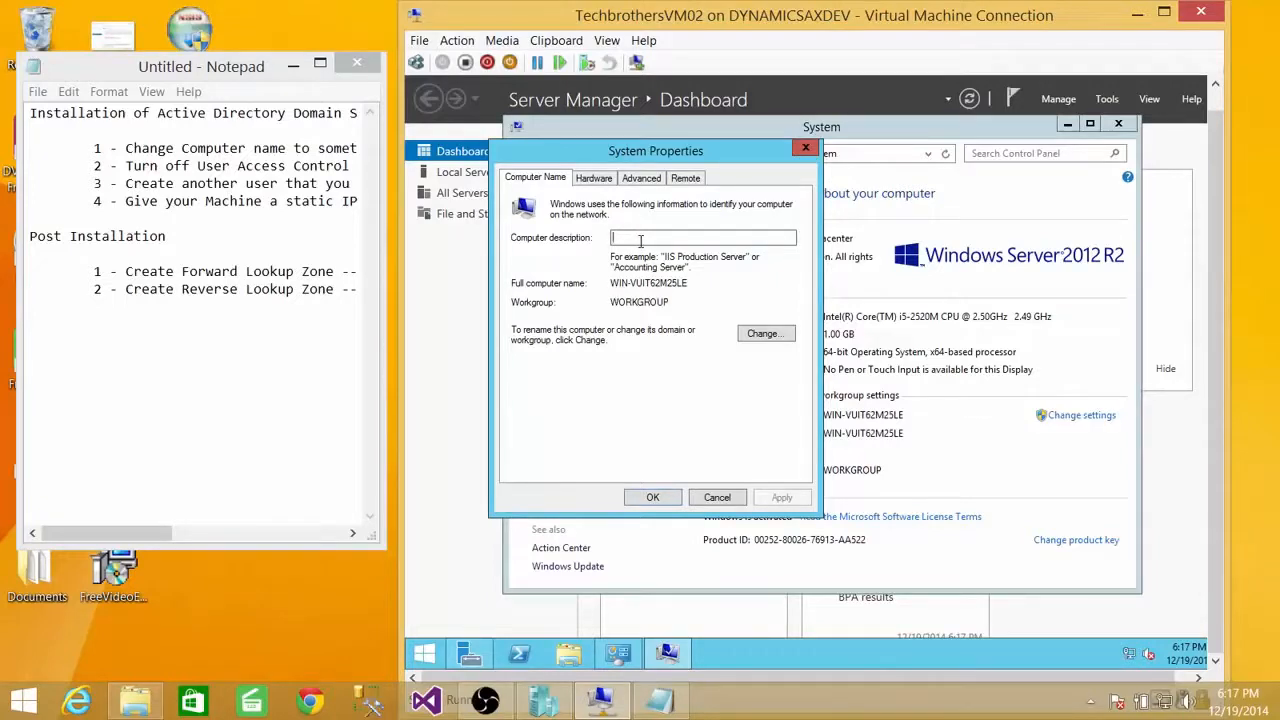
pyautogui.write('T')
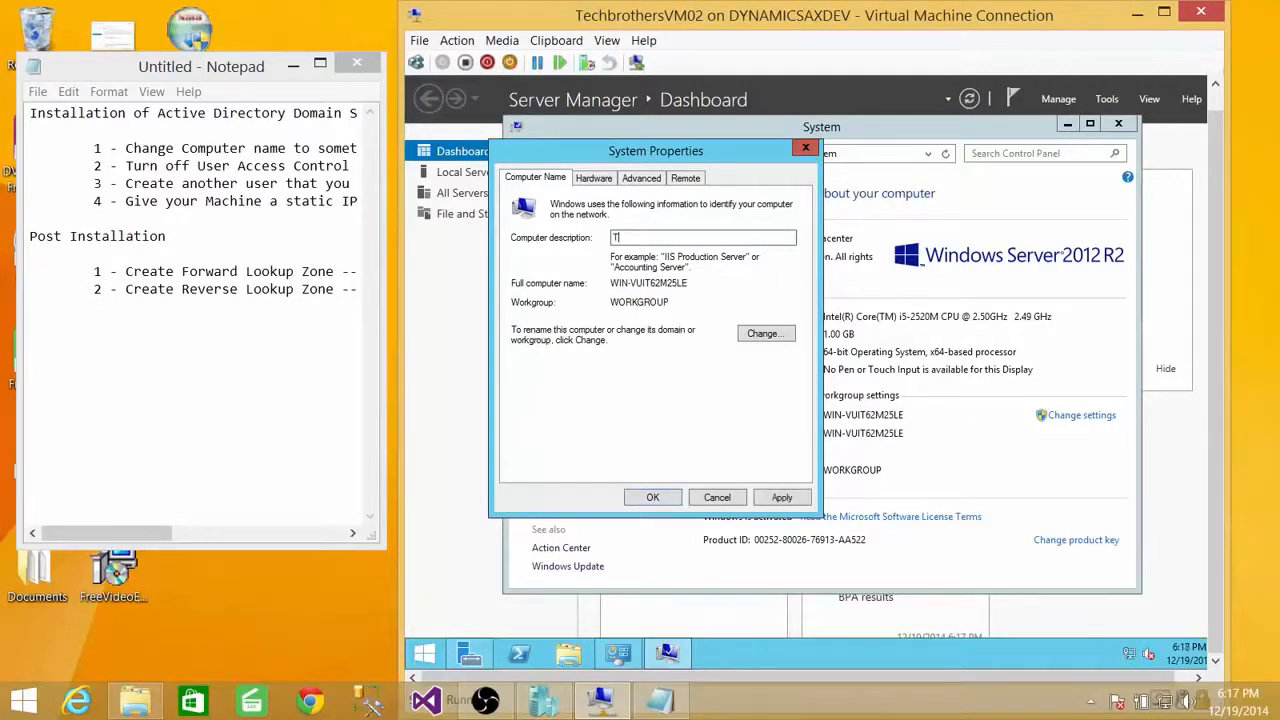
pyautogui.write('echbrotherDC')
# Step: Rename the computer to TechbrothersDC, keeping it in its workgroup, and restart the server to apply the change
pyautogui.click(775, 341)
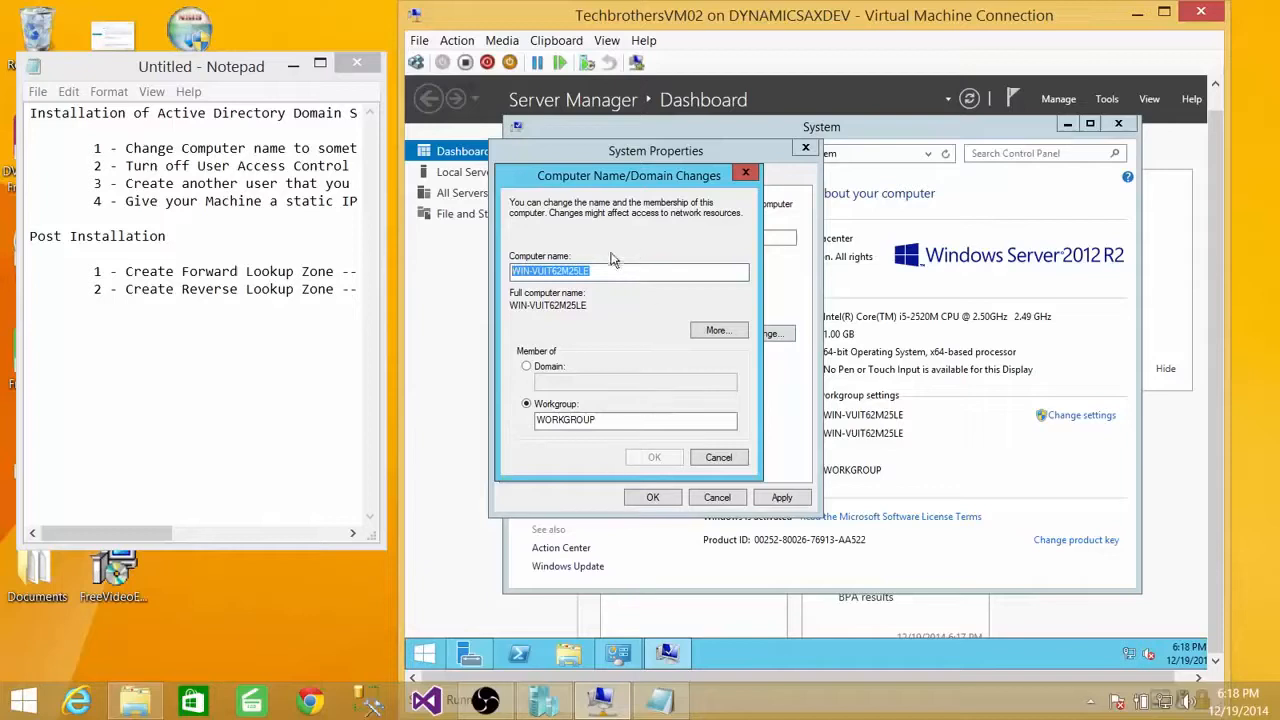
pyautogui.write('Tec')
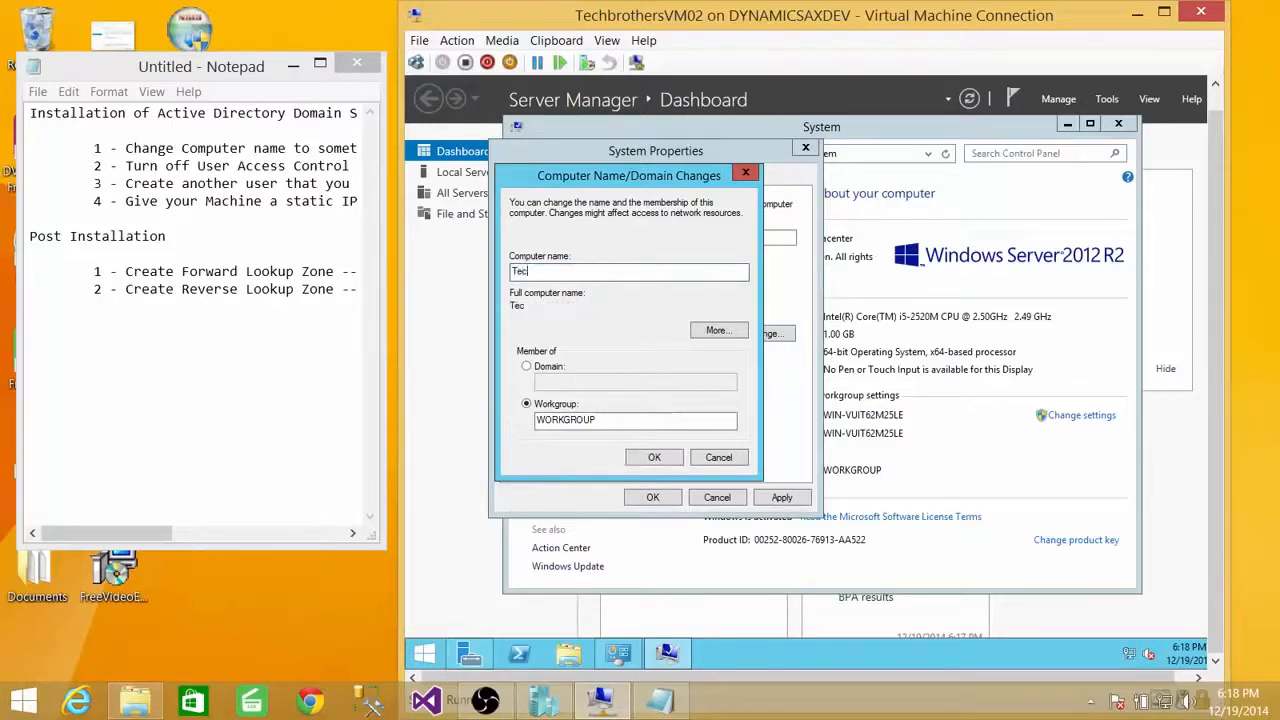
pyautogui.write('hbrothersDC')
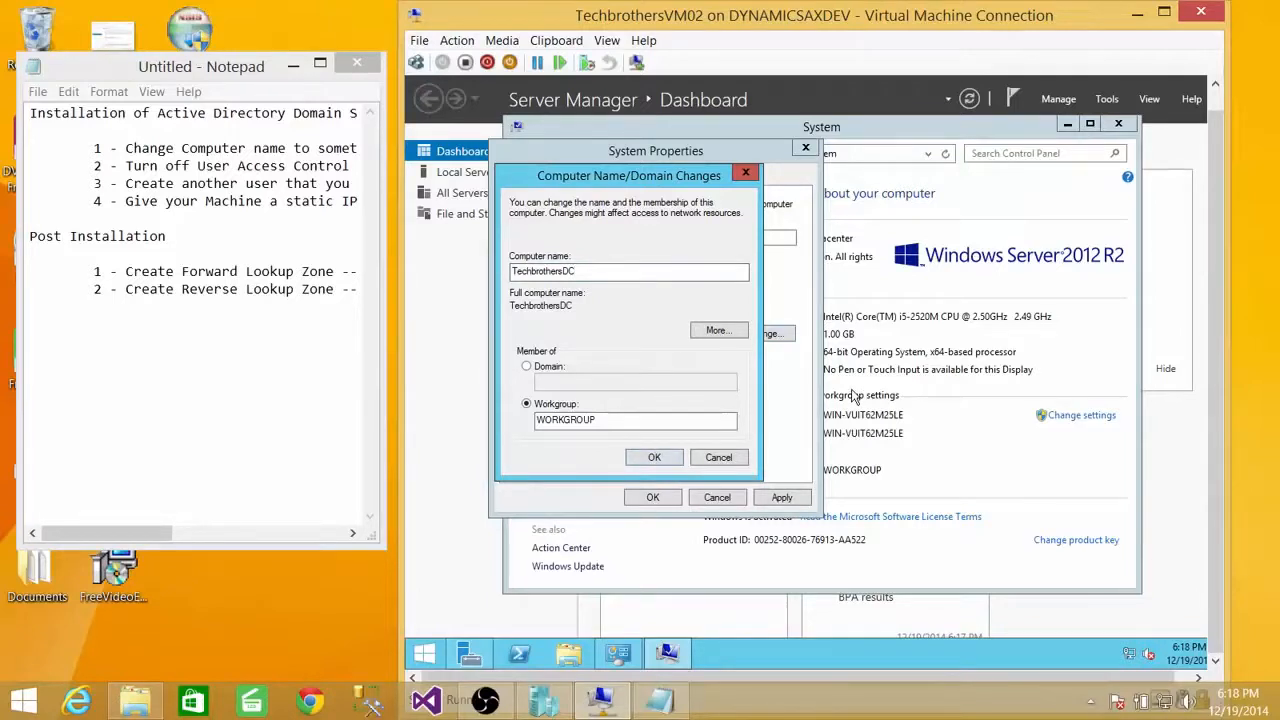
pyautogui.press('Return')
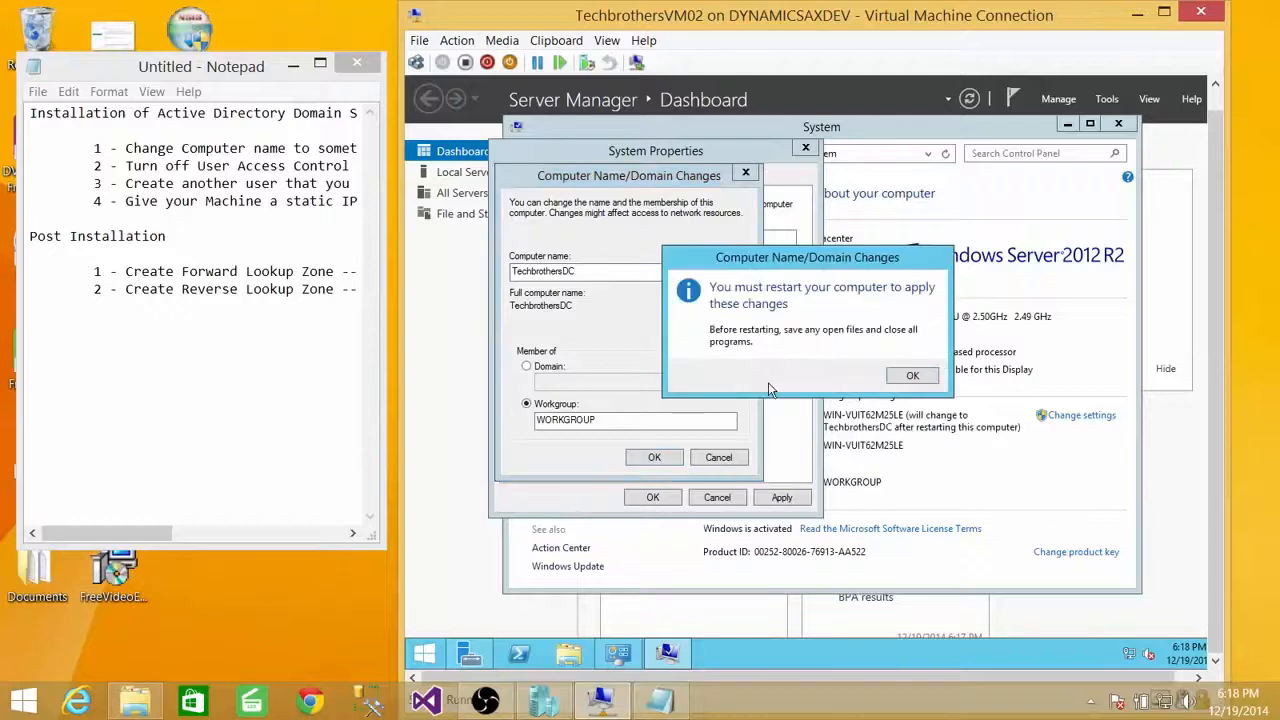
pyautogui.click(916, 378)
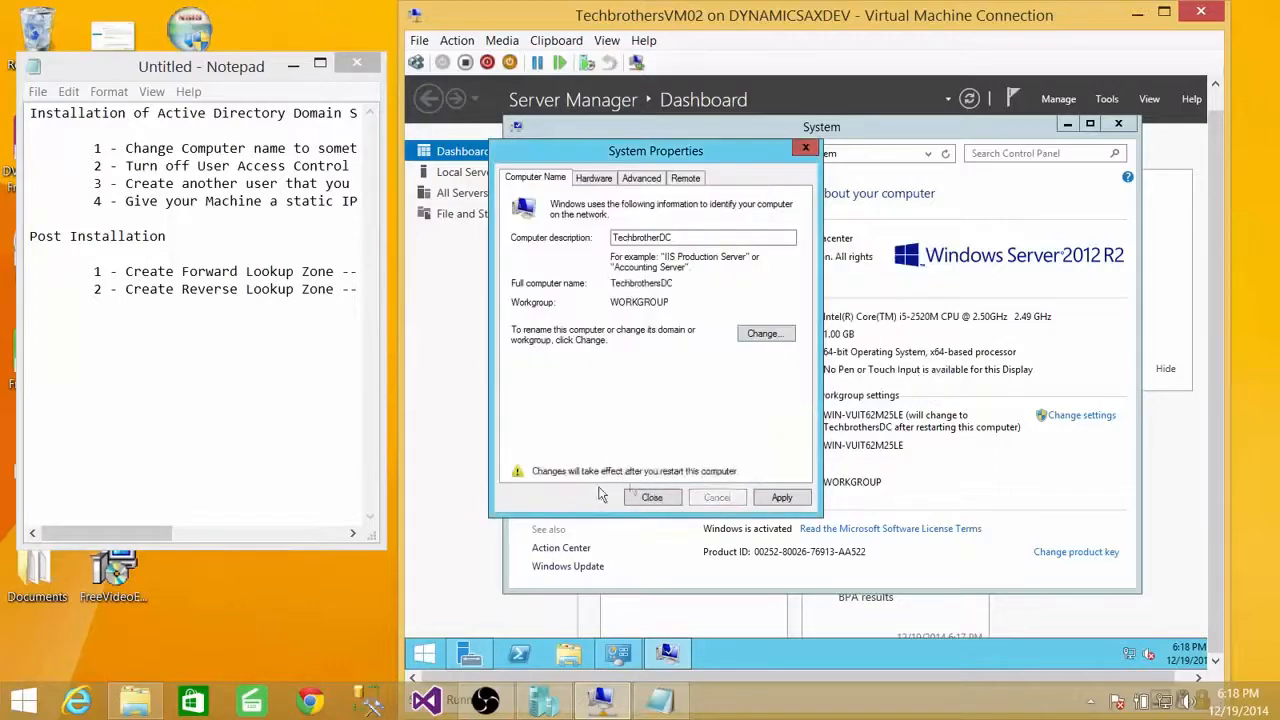
pyautogui.click(651, 494)
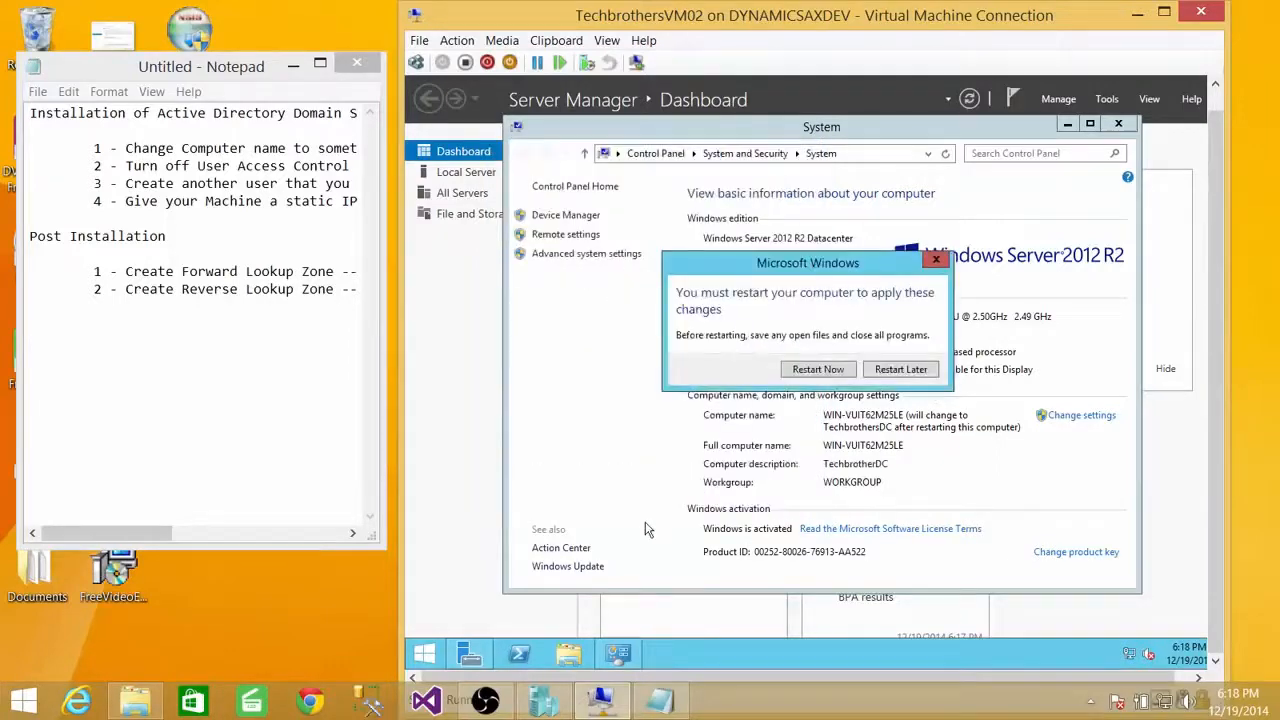
pyautogui.click(818, 370)
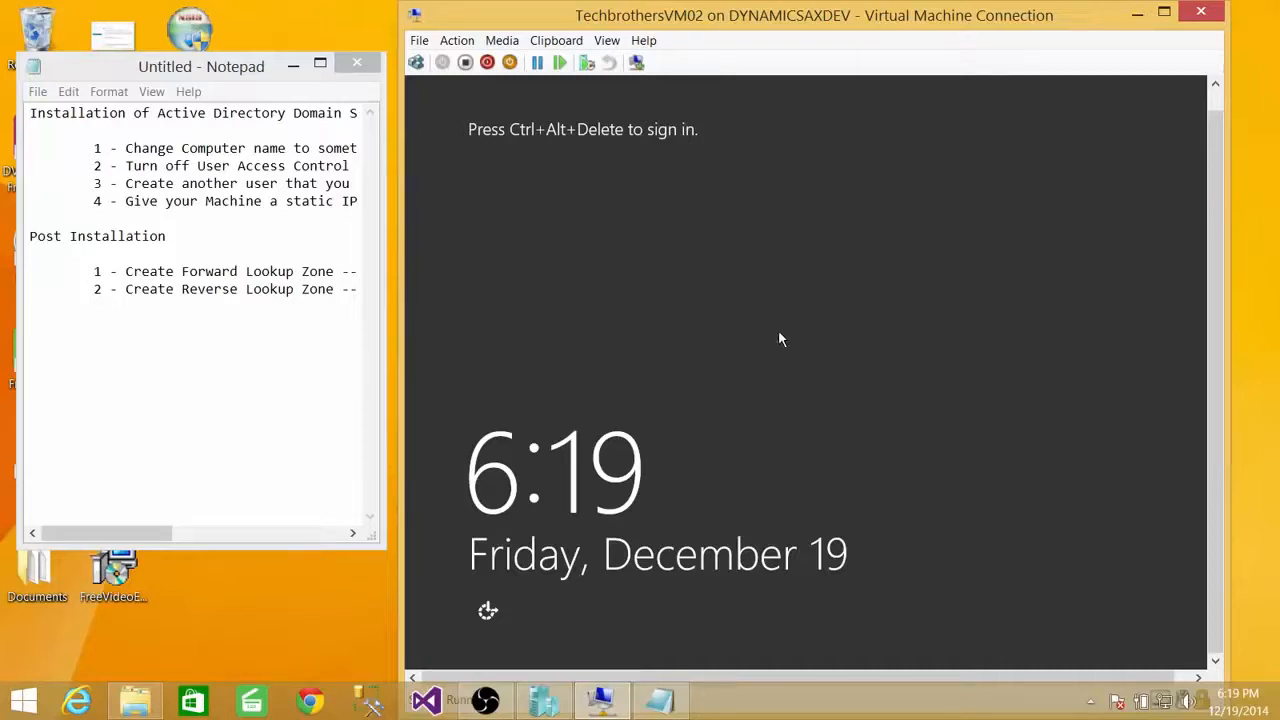
# Step: Sign back in to the restarted server as Administrator with the account password
pyautogui.click(416, 63)
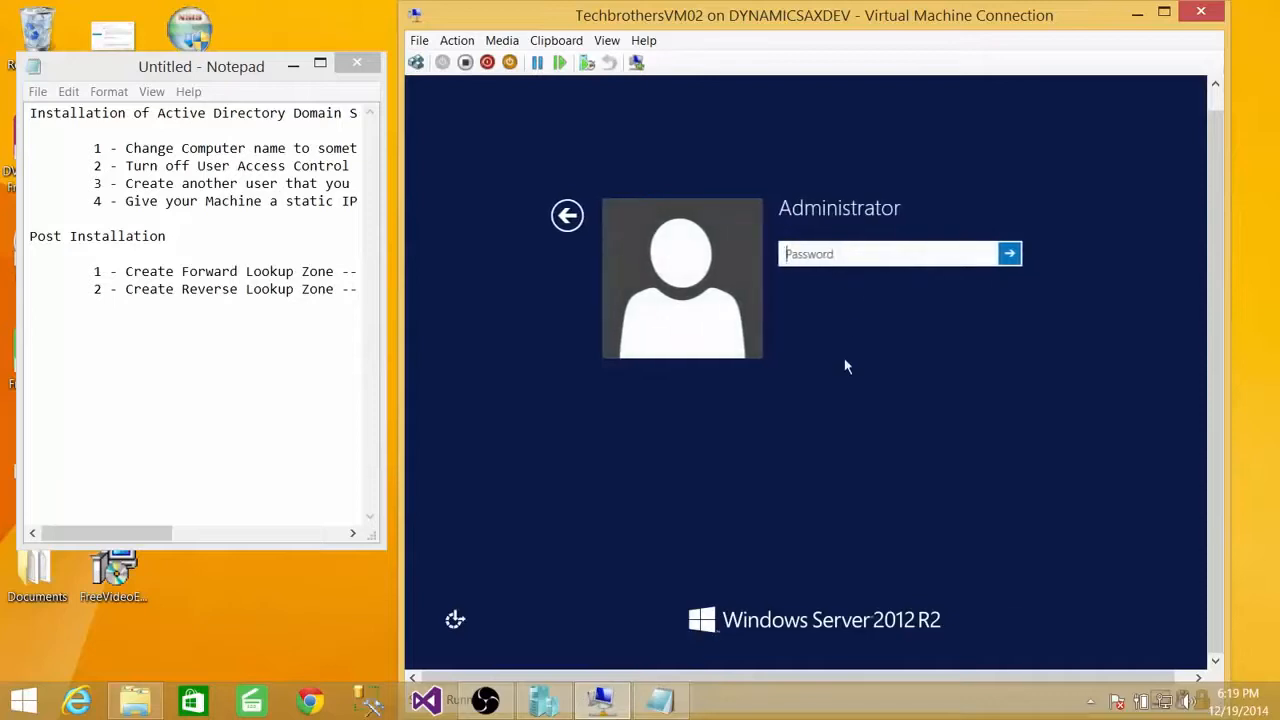
pyautogui.write('•••••••••')
pyautogui.press('Return')
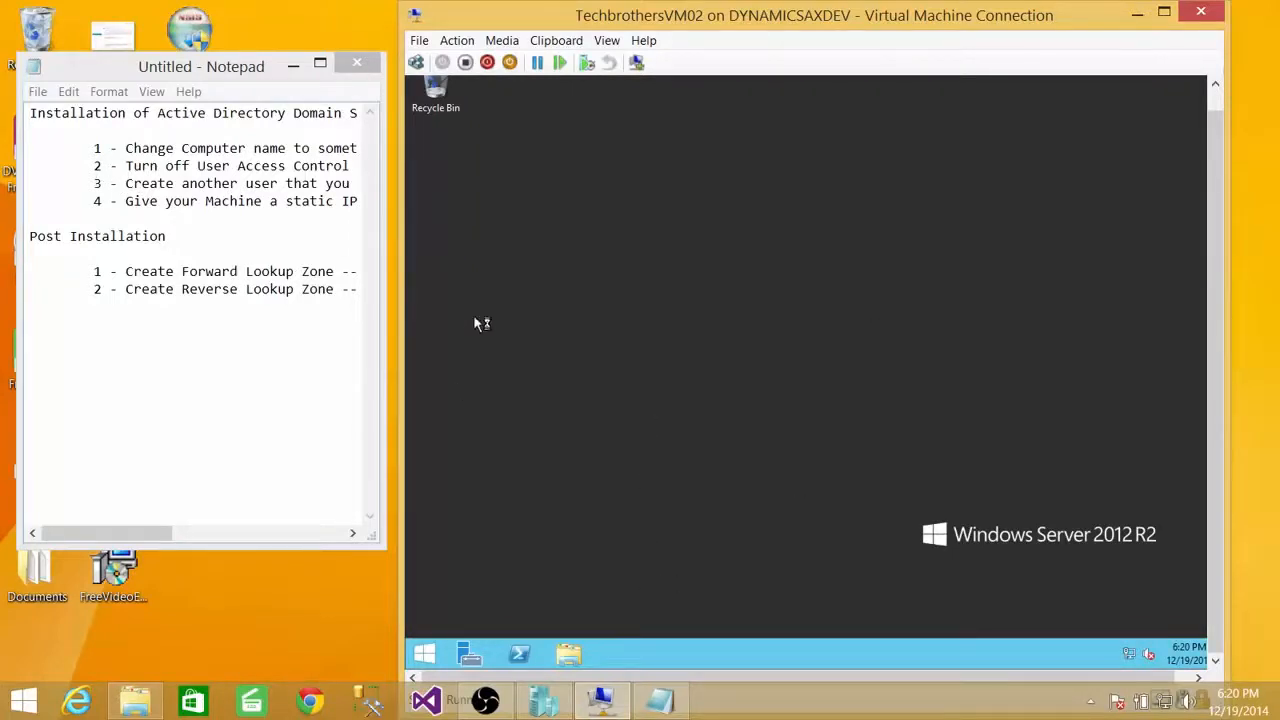
# Step: Search the server for "User" and open the User Account Control settings through User Accounts
pyautogui.click(424, 653)
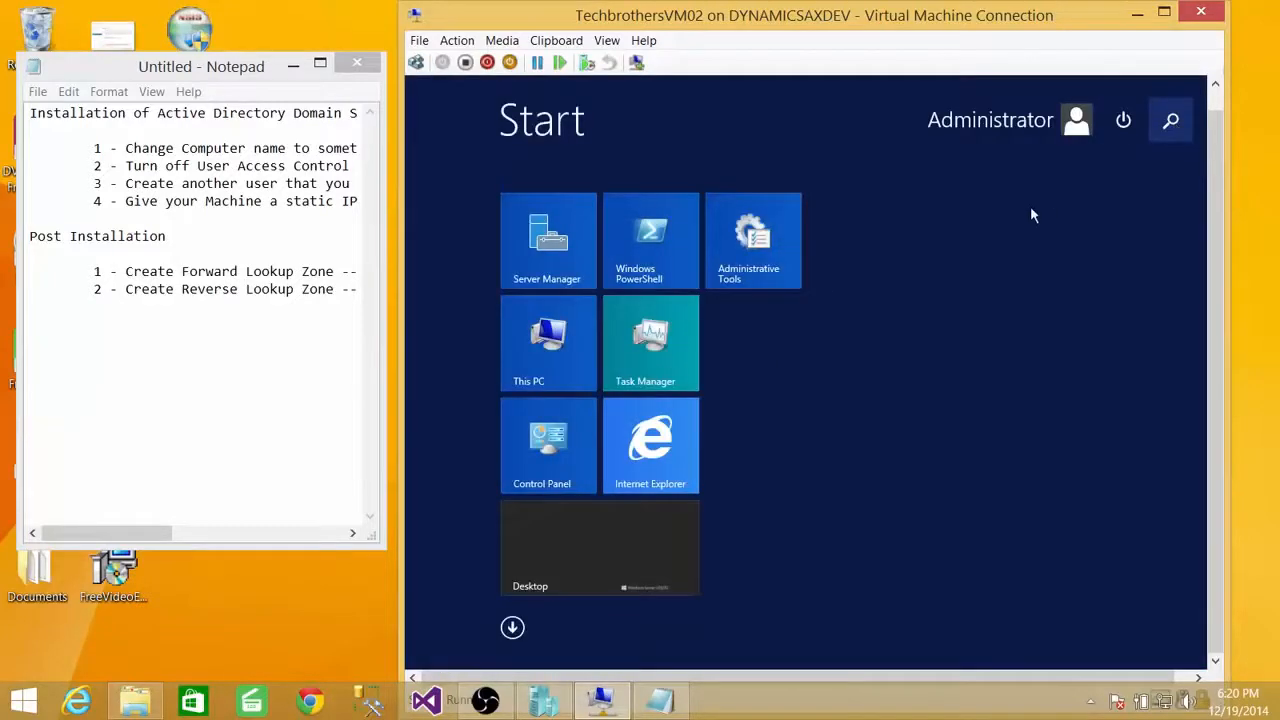
pyautogui.write('User')
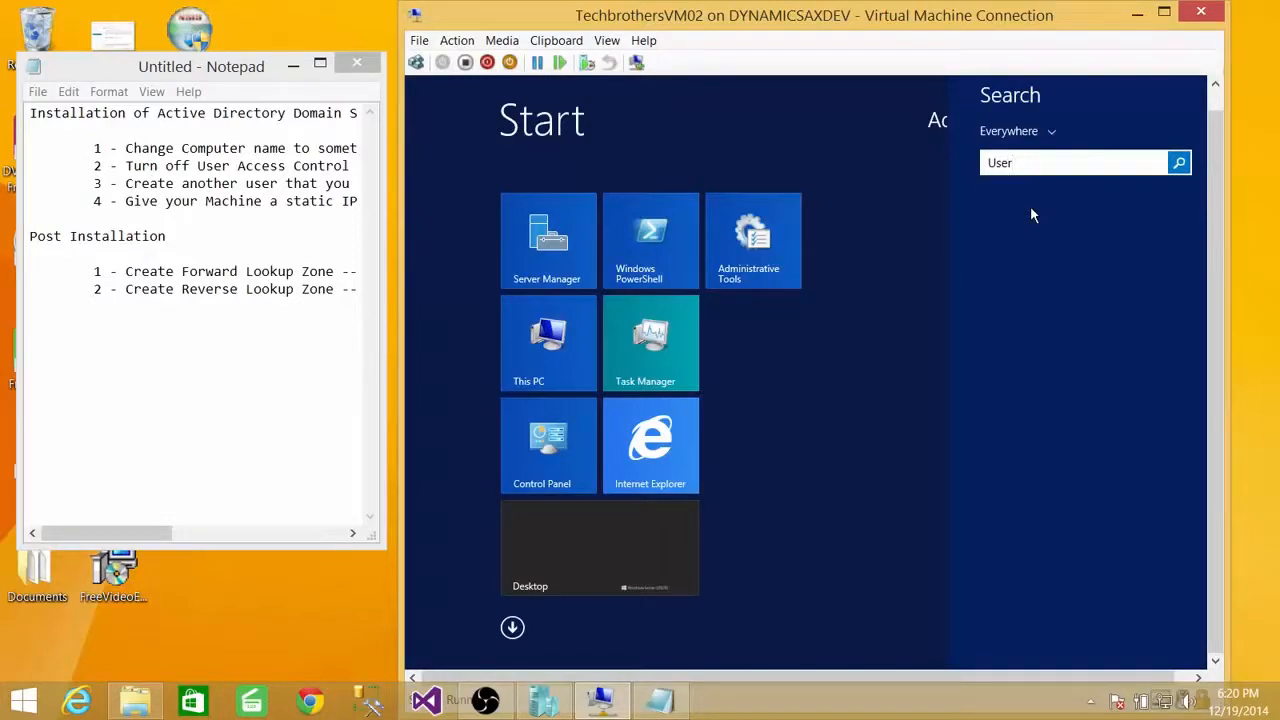
pyautogui.press('Return')
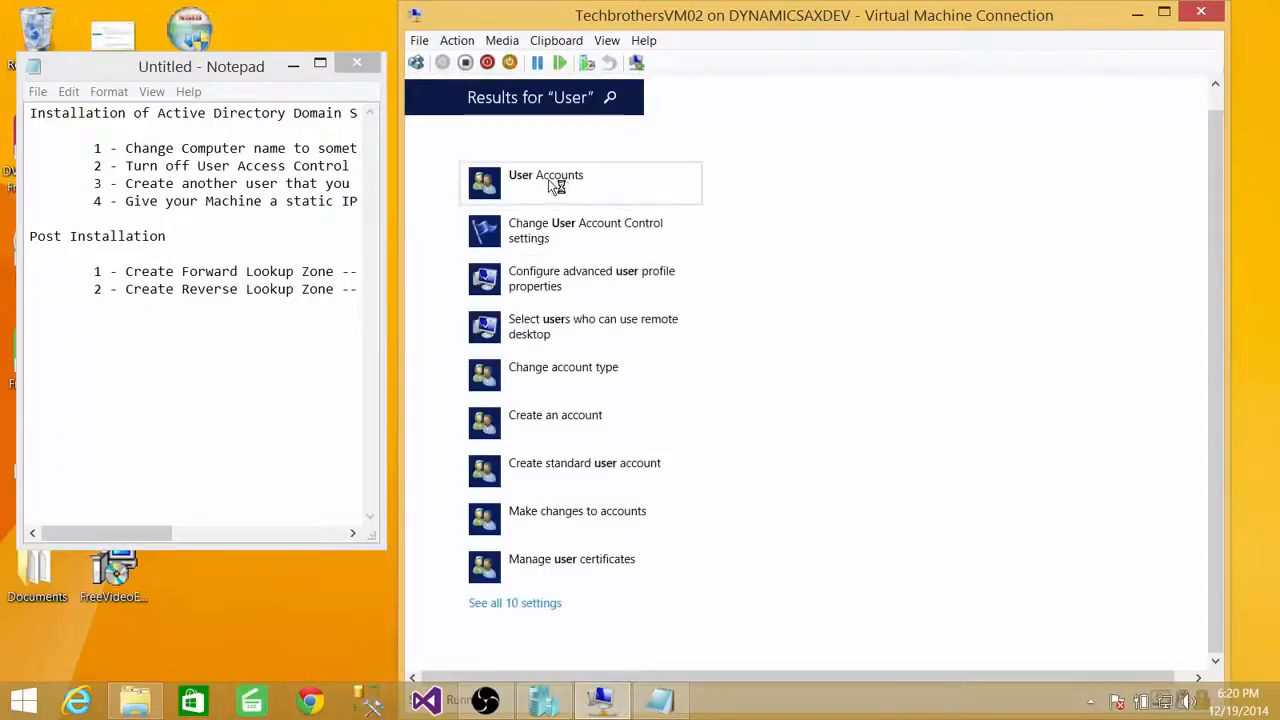
pyautogui.click(548, 182)
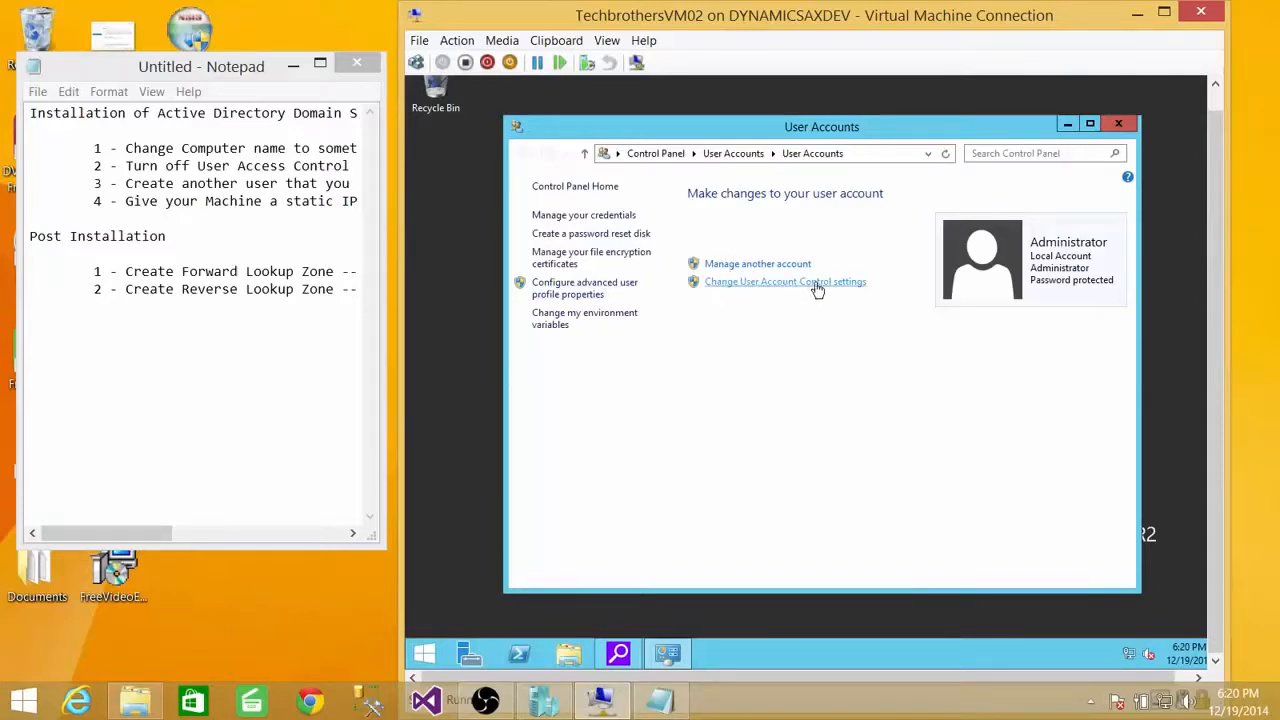
pyautogui.click(820, 285)
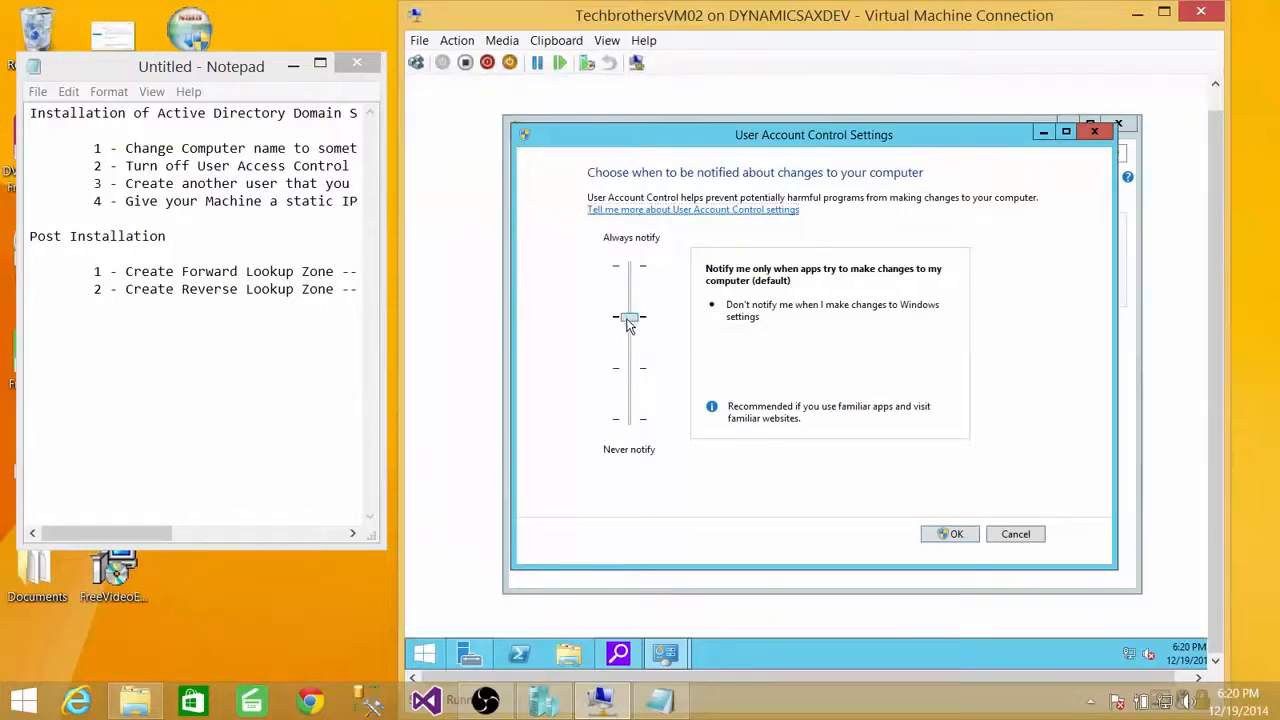
# Step: Set User Account Control to Never notify, apply it and close User Accounts
pyautogui.moveTo(630, 322); pyautogui.dragTo(632, 343)
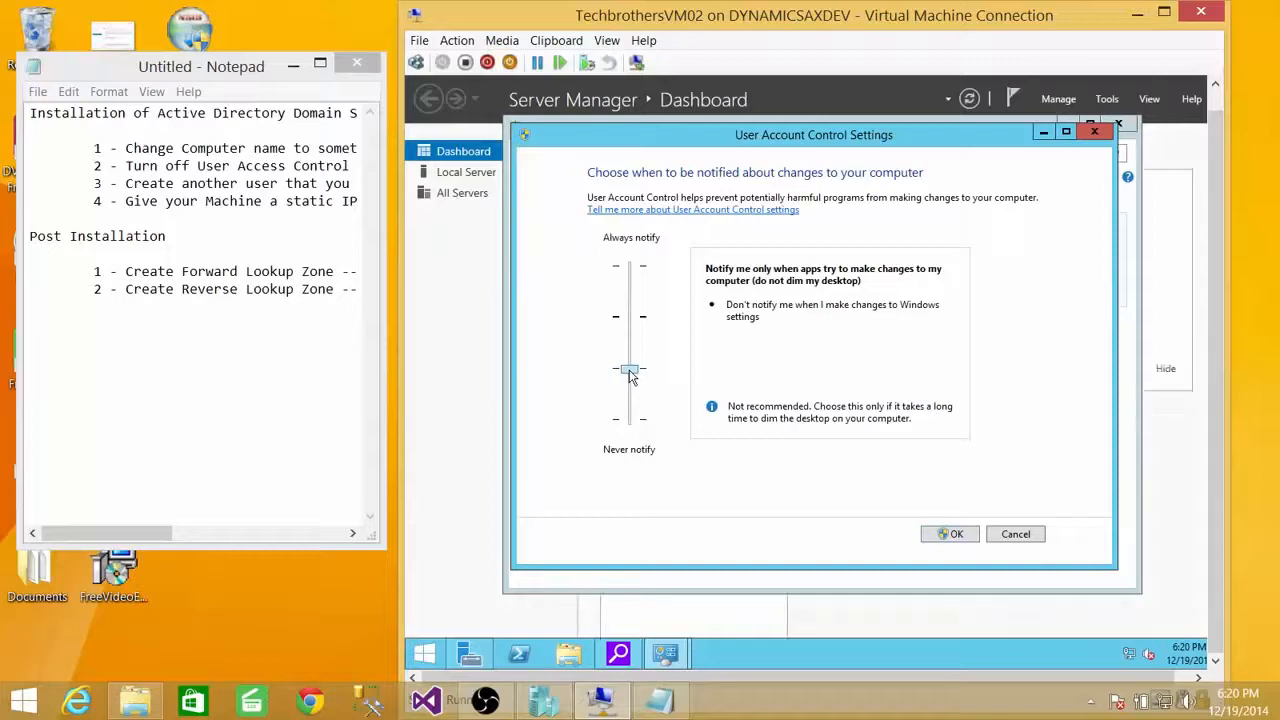
pyautogui.moveTo(630, 372); pyautogui.dragTo(630, 420)
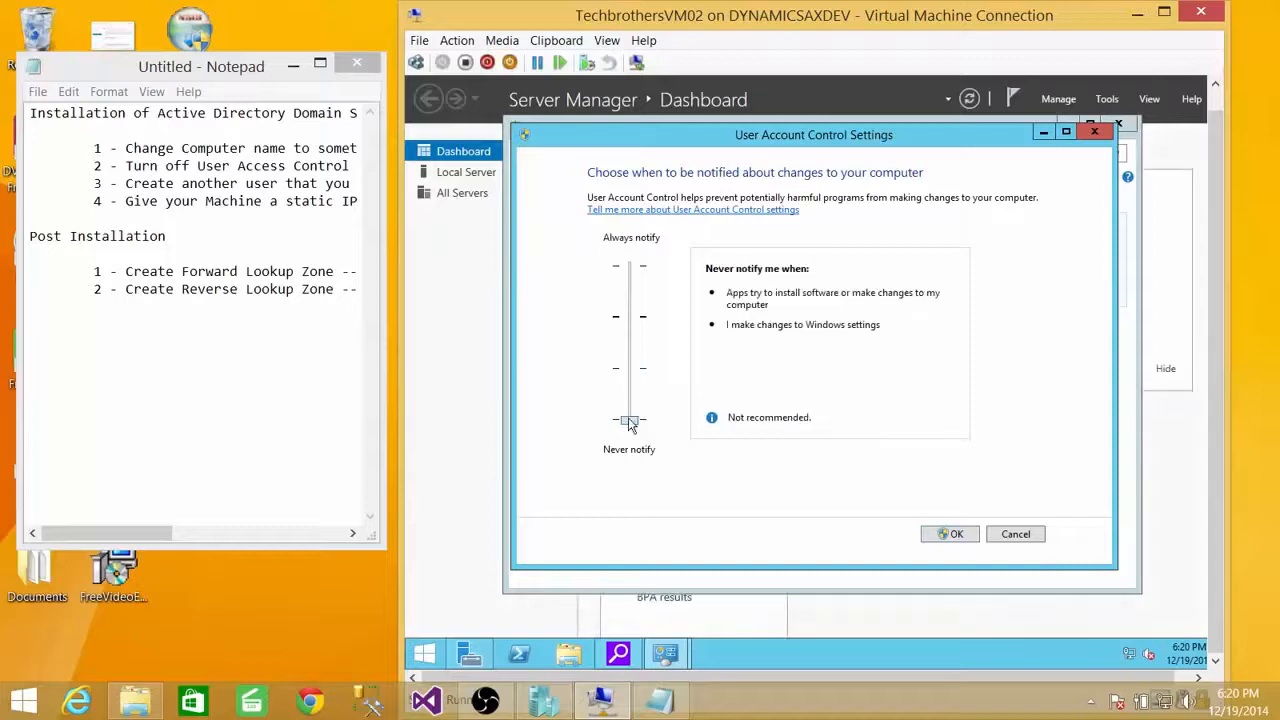
pyautogui.click(955, 534)
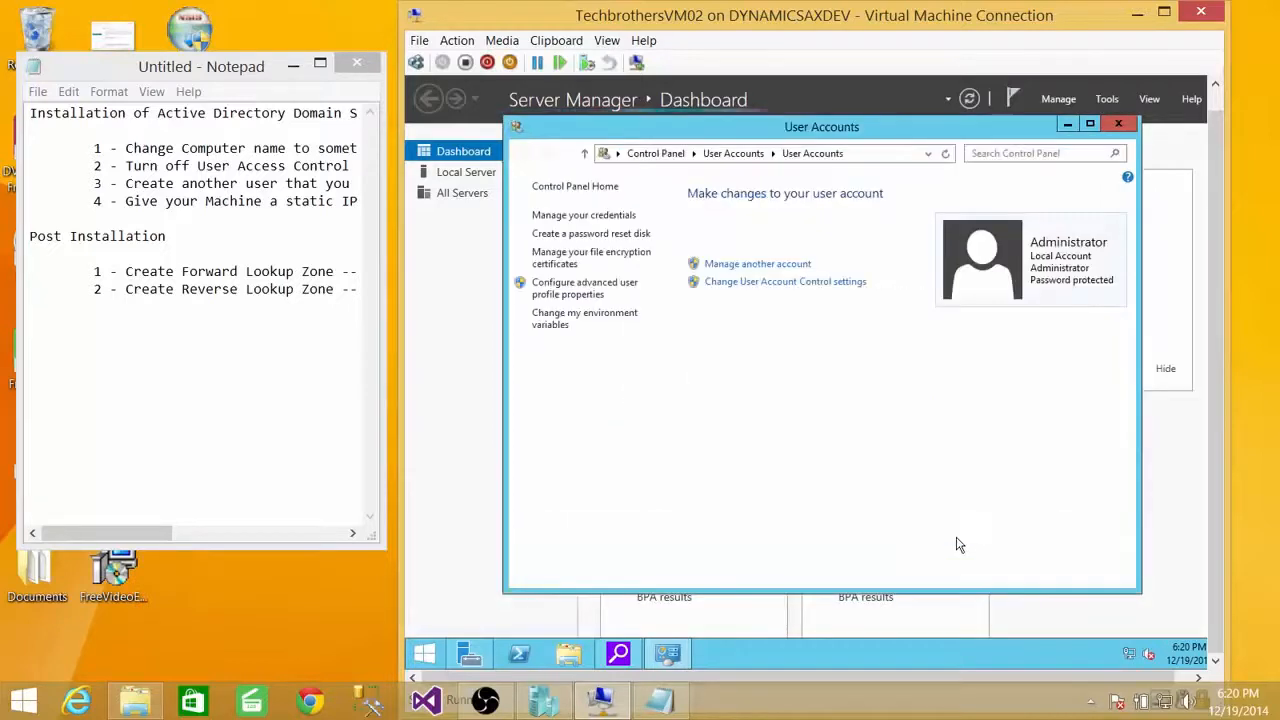
pyautogui.click(1116, 124)
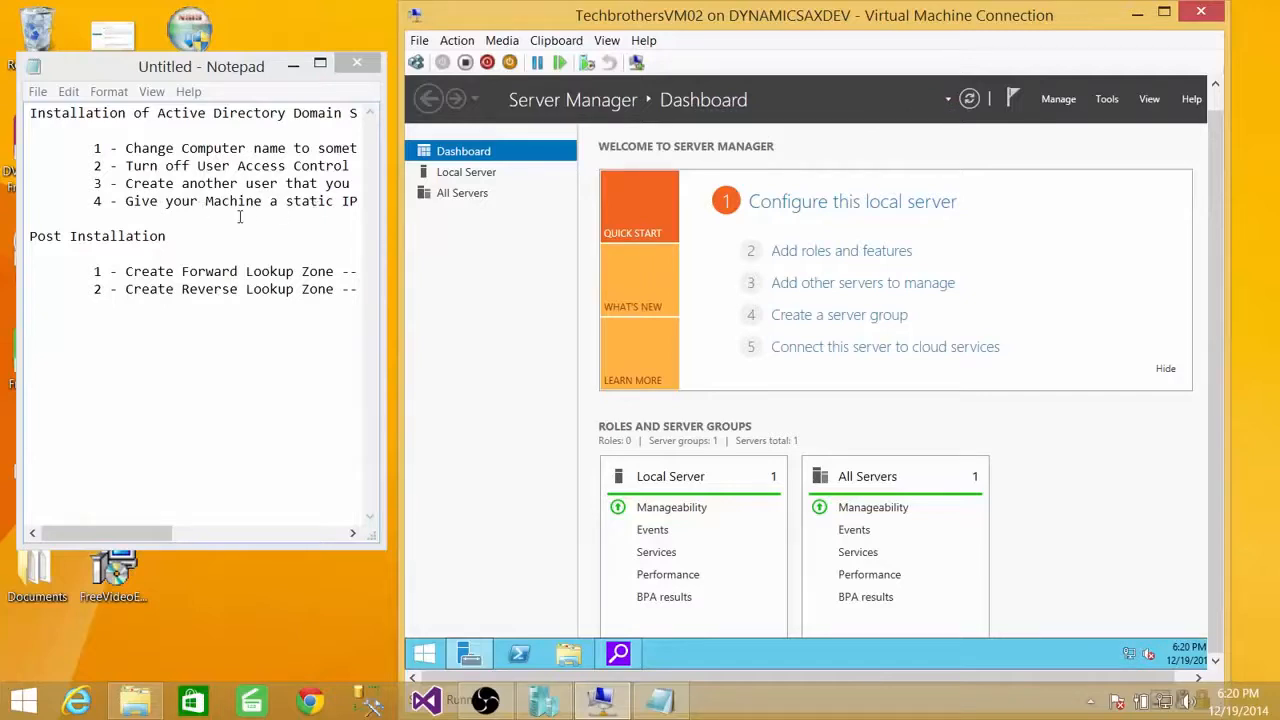
# Step: Open the Internet Protocol Version 4 (TCP/IPv4) properties of the server's Ethernet adapter through Network and Sharing Center
pyautogui.click(312, 220)
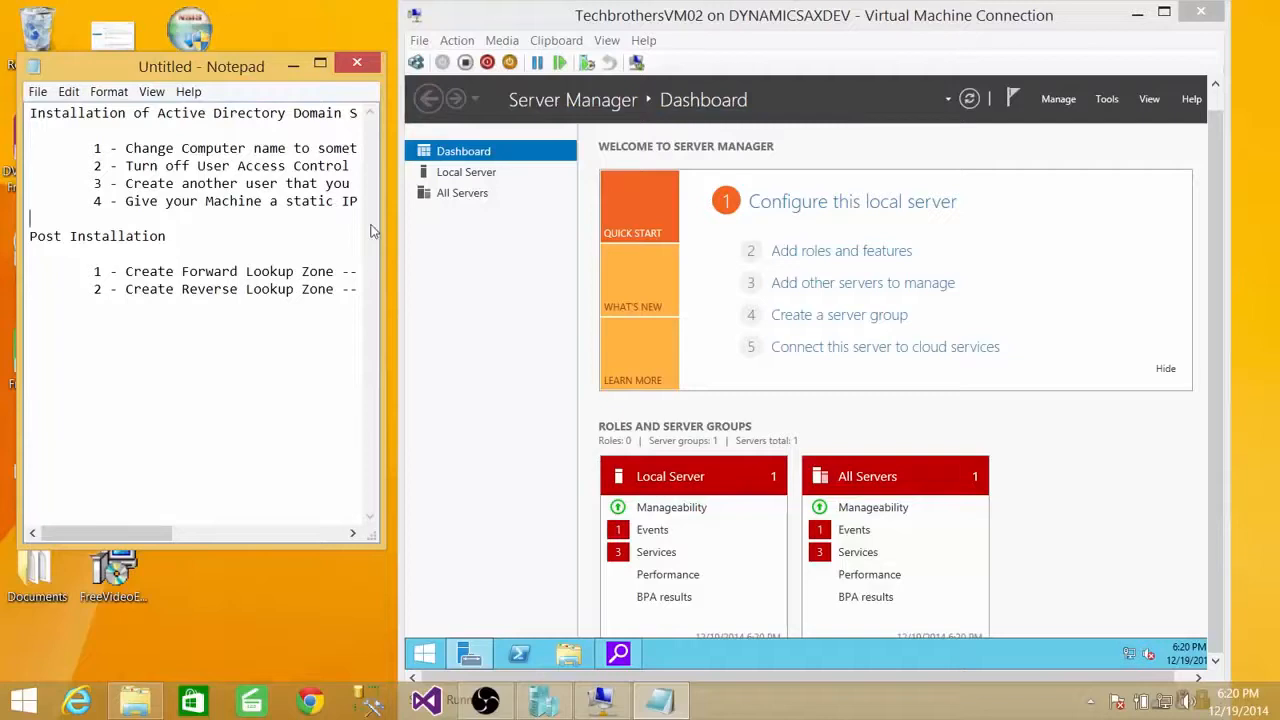
pyautogui.rightClick(1135, 655)
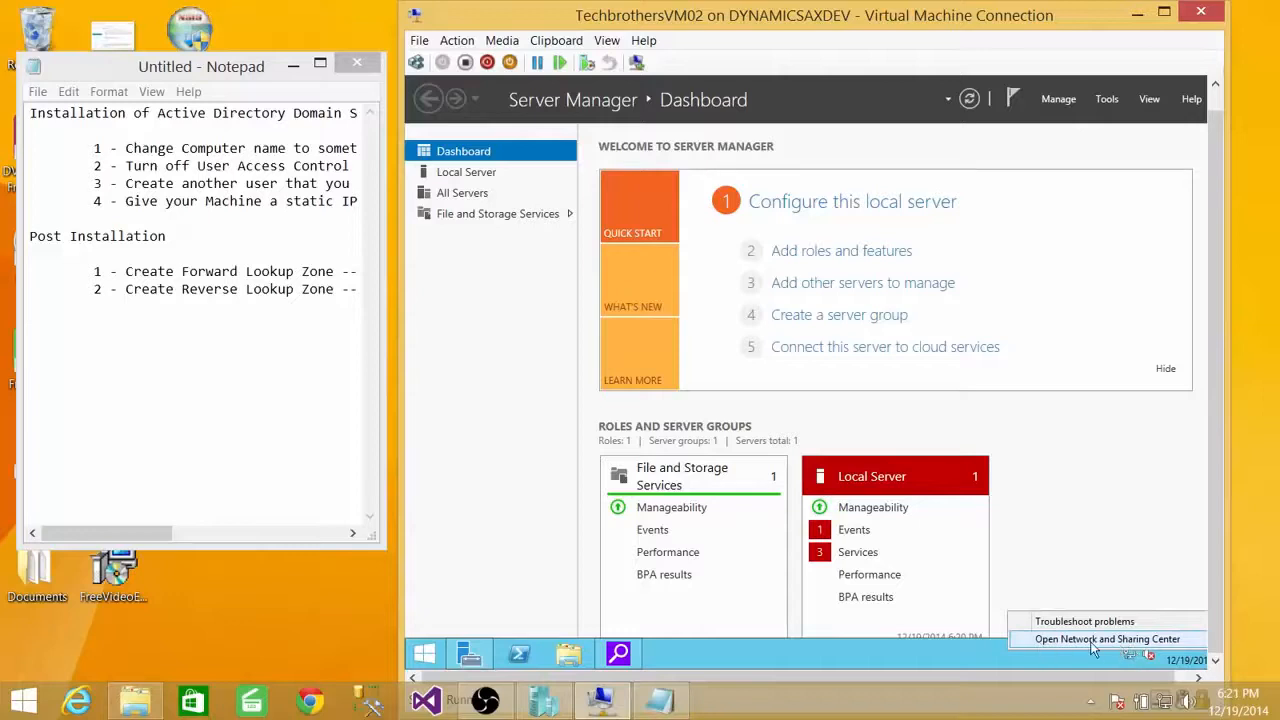
pyautogui.click(1128, 639)
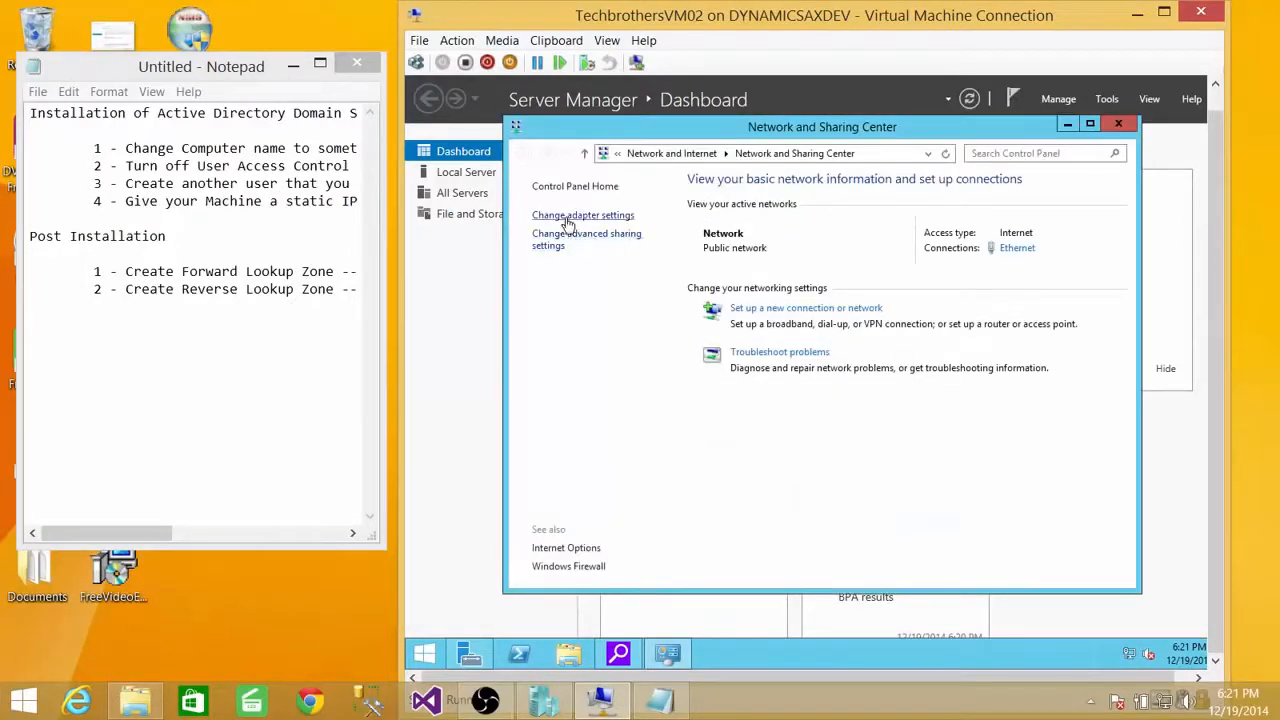
pyautogui.click(586, 217)
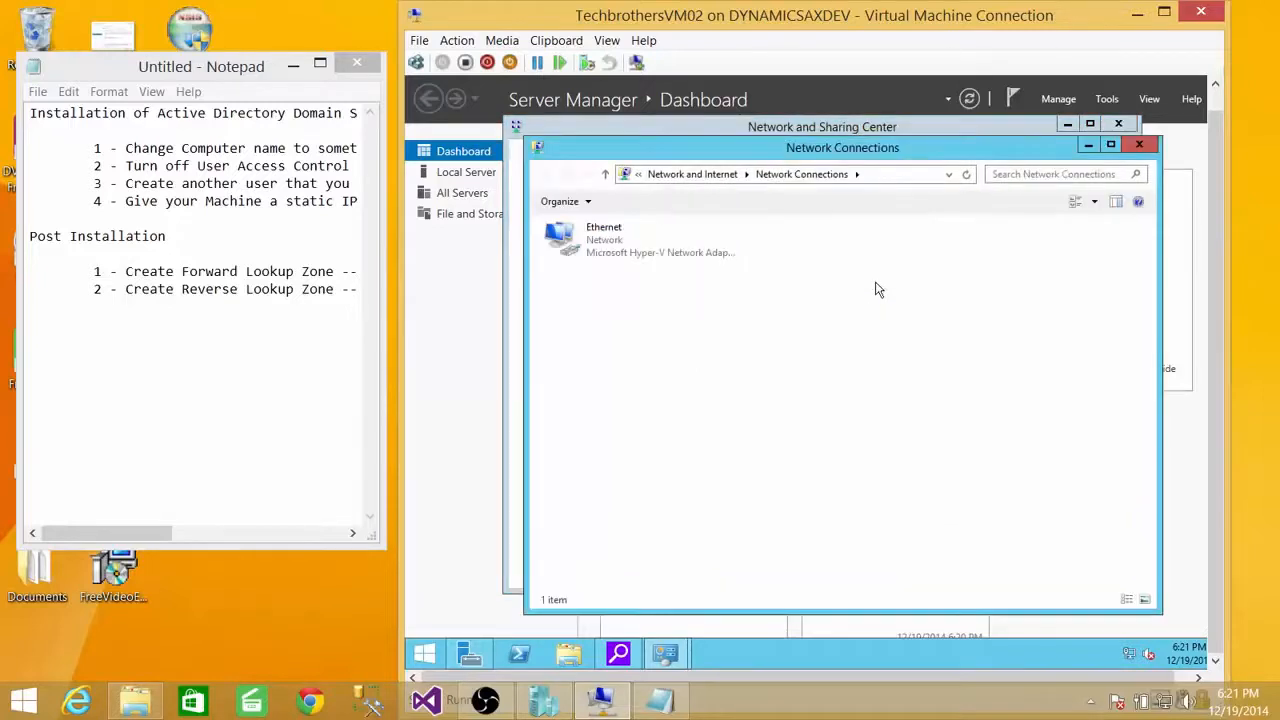
pyautogui.click(610, 242)
pyautogui.rightClick(618, 238)
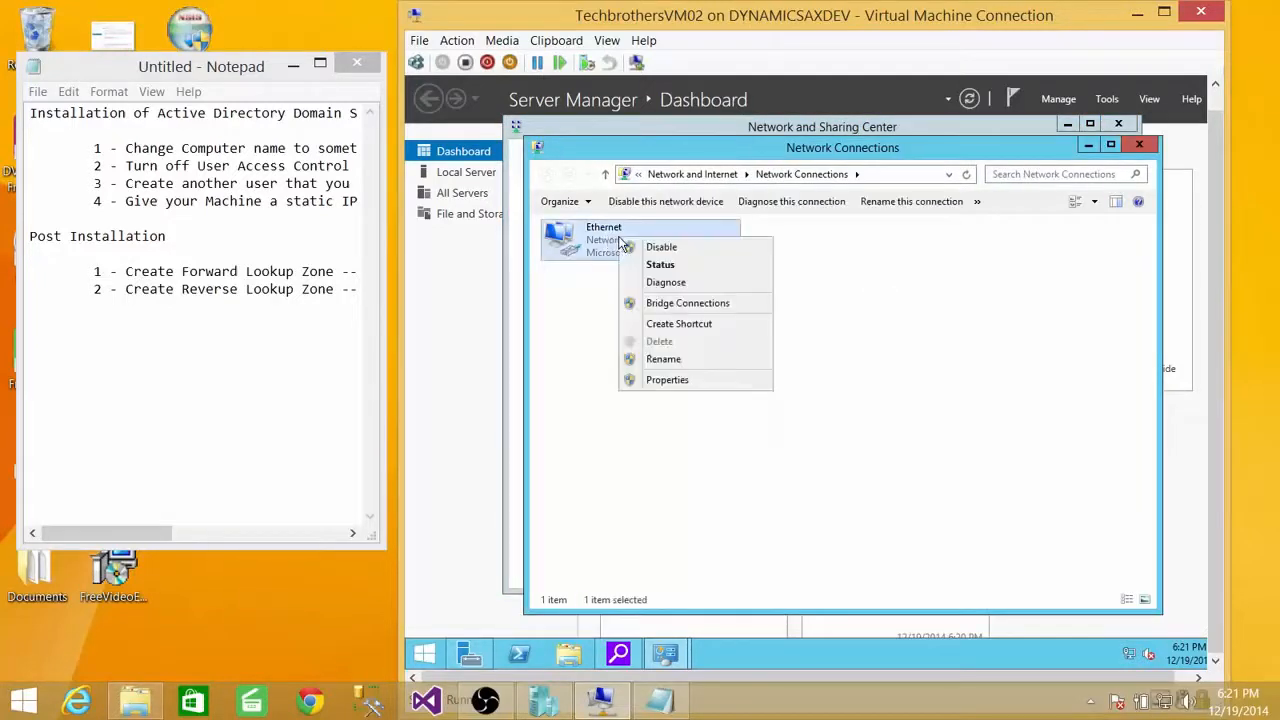
pyautogui.click(677, 383)
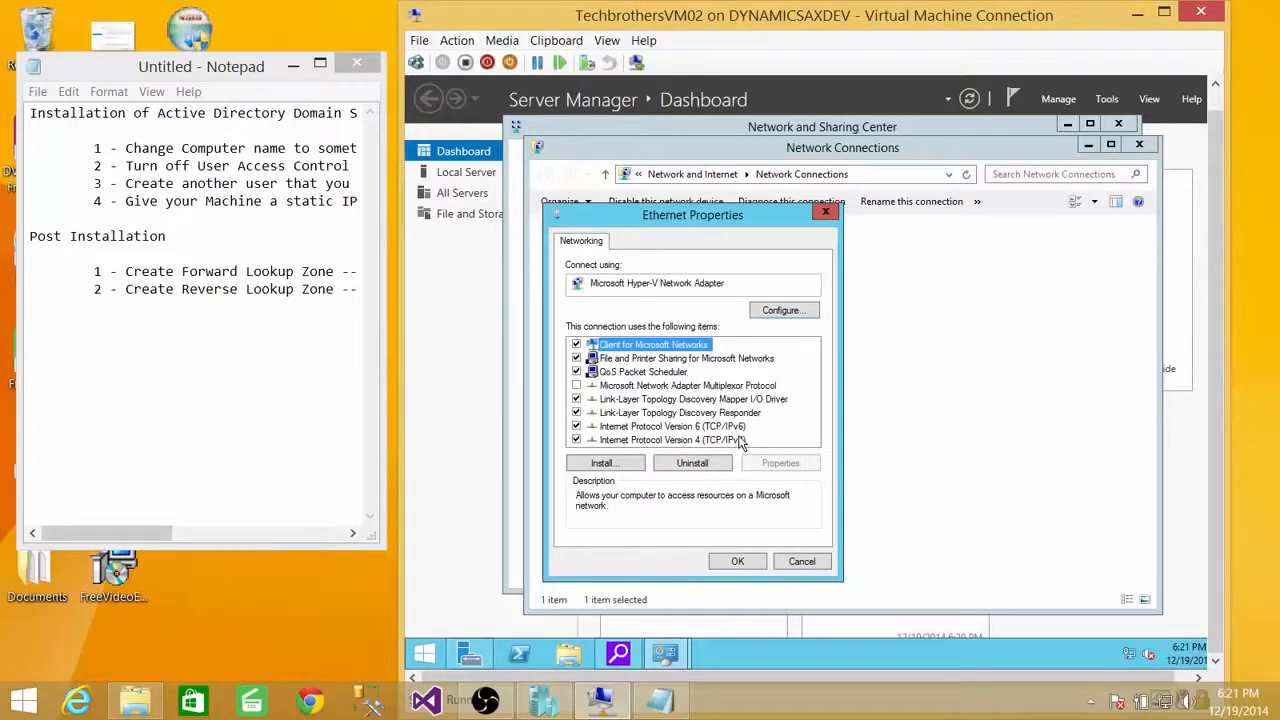
pyautogui.click(744, 440)
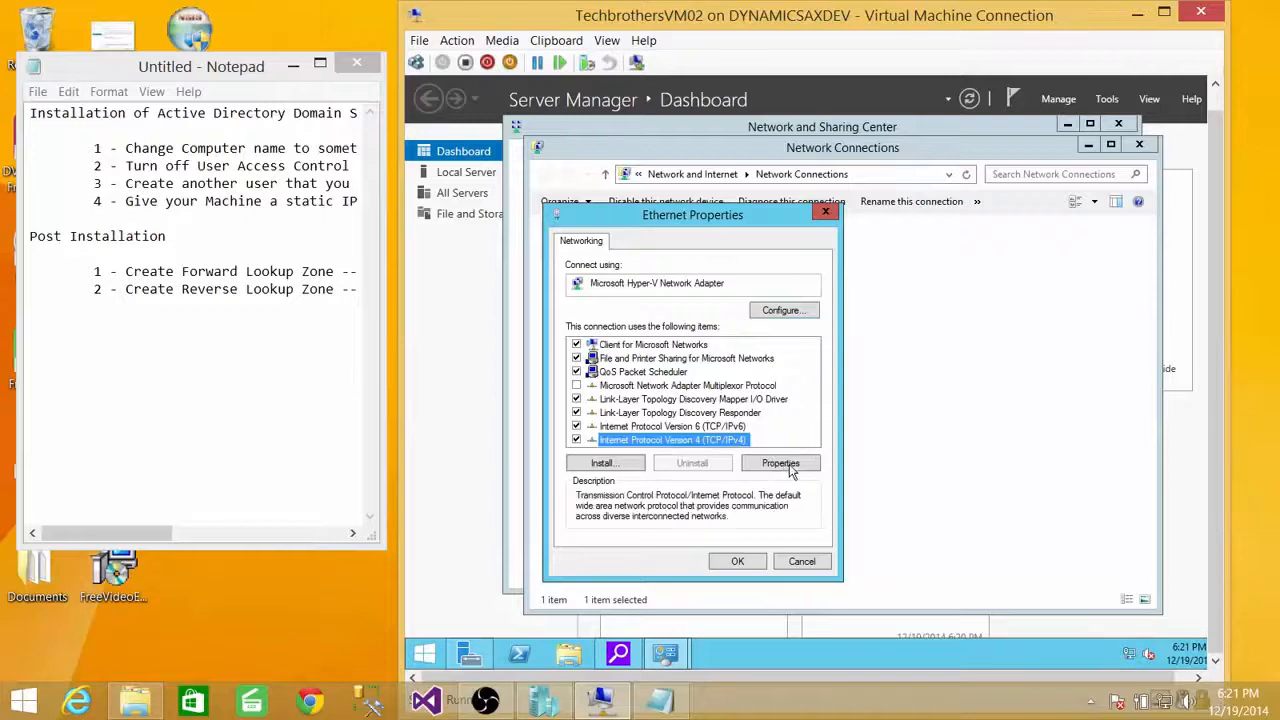
pyautogui.click(781, 463)
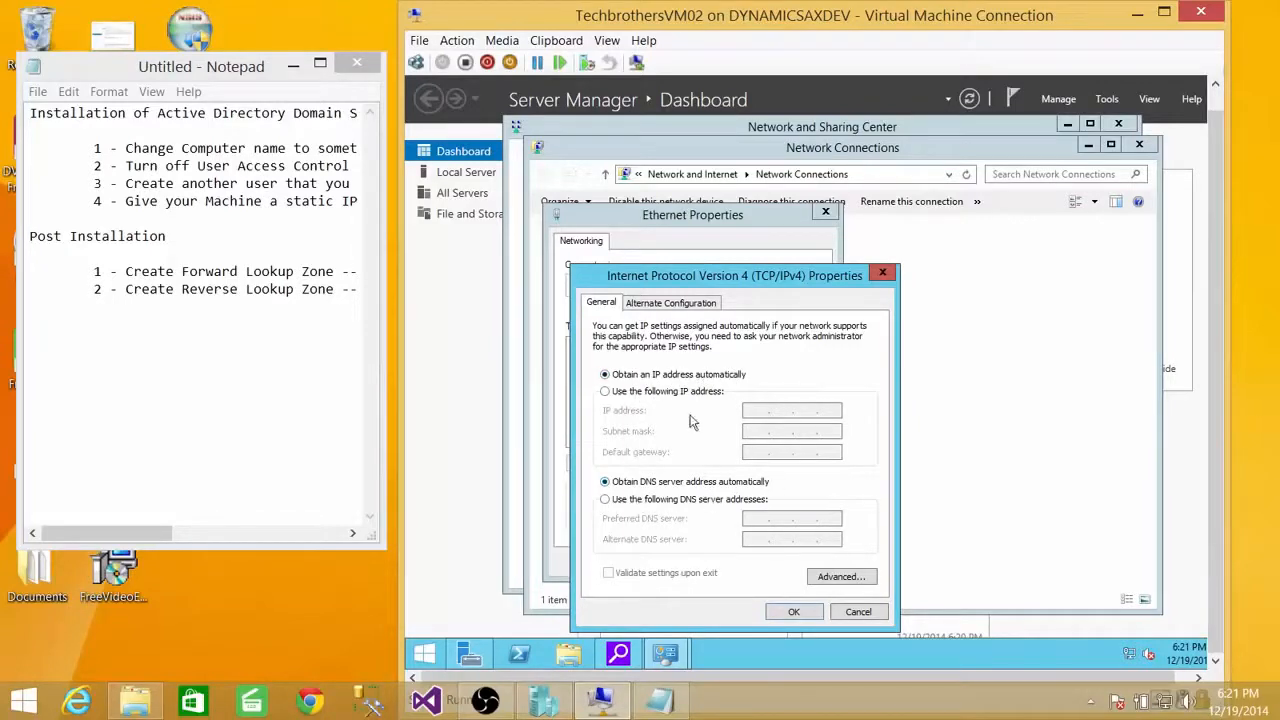
# Step: Assign the static IP address 192.168.1.35 with subnet mask 255.255.255.0 and default gateway 192.168.1.254
pyautogui.click(604, 391)
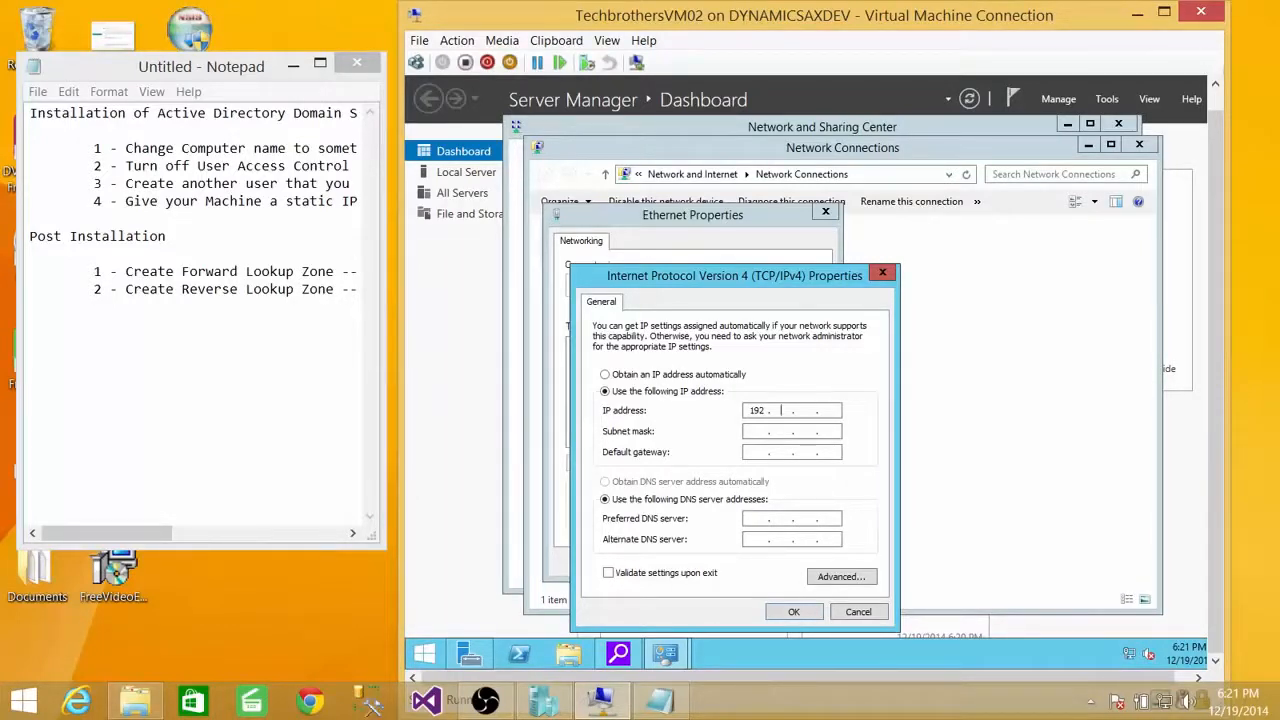
pyautogui.write('6')
pyautogui.write('5')
pyautogui.click(758, 430)
pyautogui.press('BackSpace')
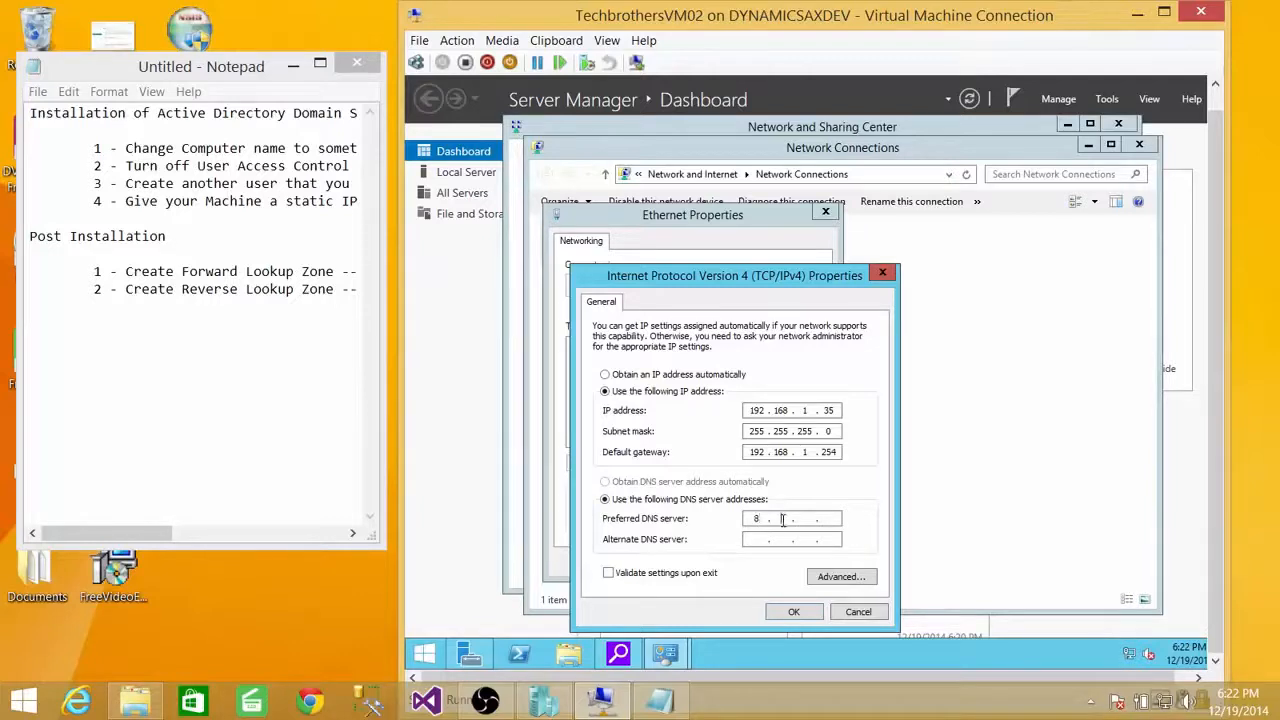
# Step: Set the preferred DNS server to 8.8.8.8 and the alternate to 8.8.4.4, save the adapter settings and close the network windows
pyautogui.write('8')
pyautogui.write('8')
pyautogui.write('8')
pyautogui.write('4 . 4')
pyautogui.click(791, 614)
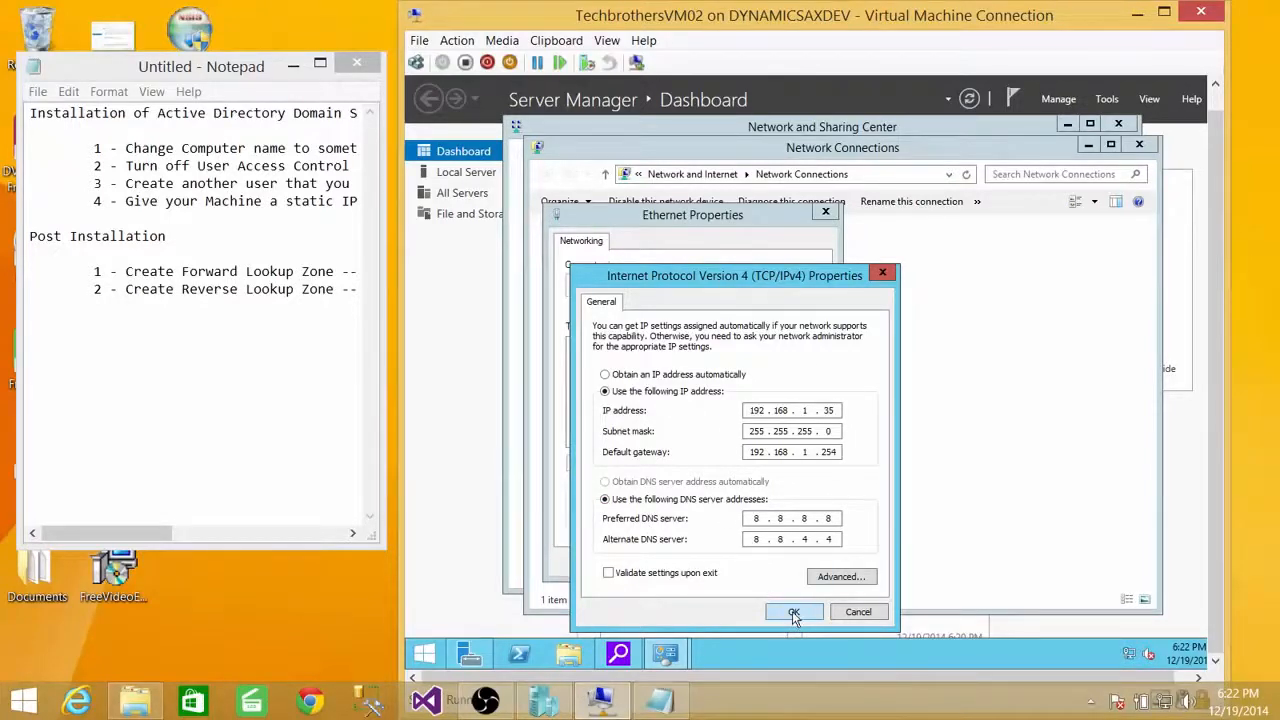
pyautogui.click(737, 561)
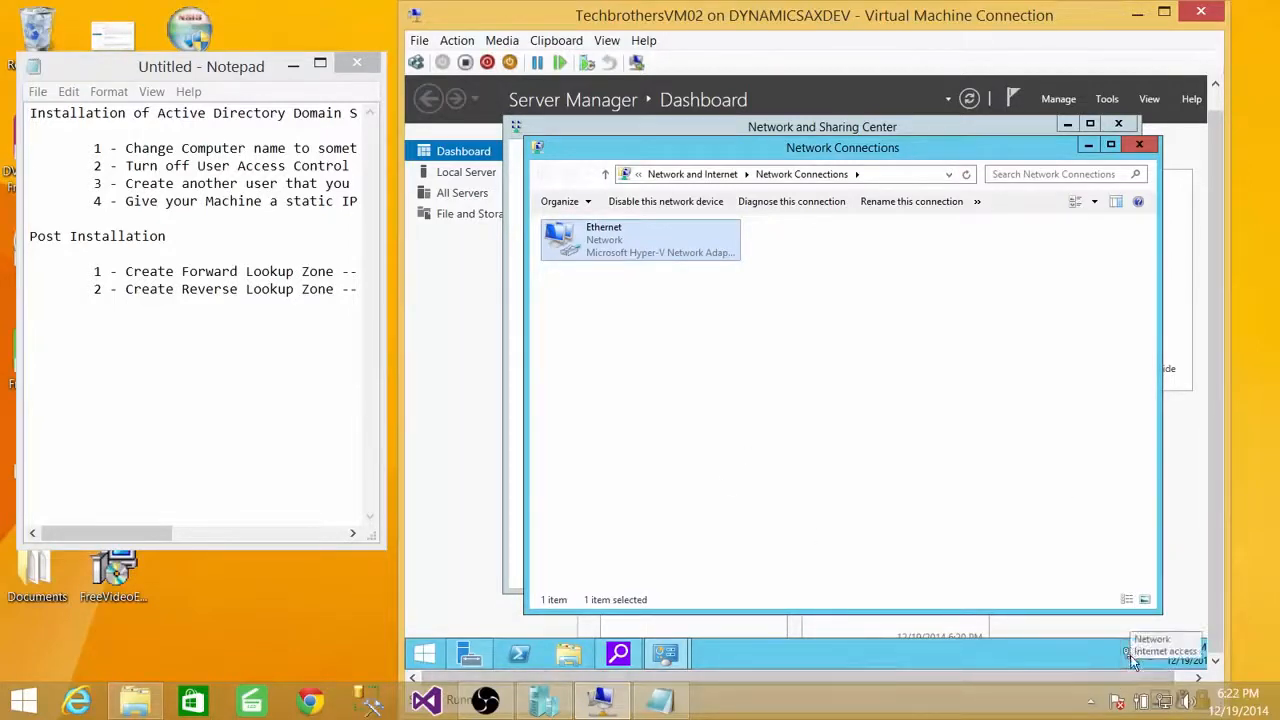
pyautogui.click(1139, 145)
pyautogui.click(1119, 126)
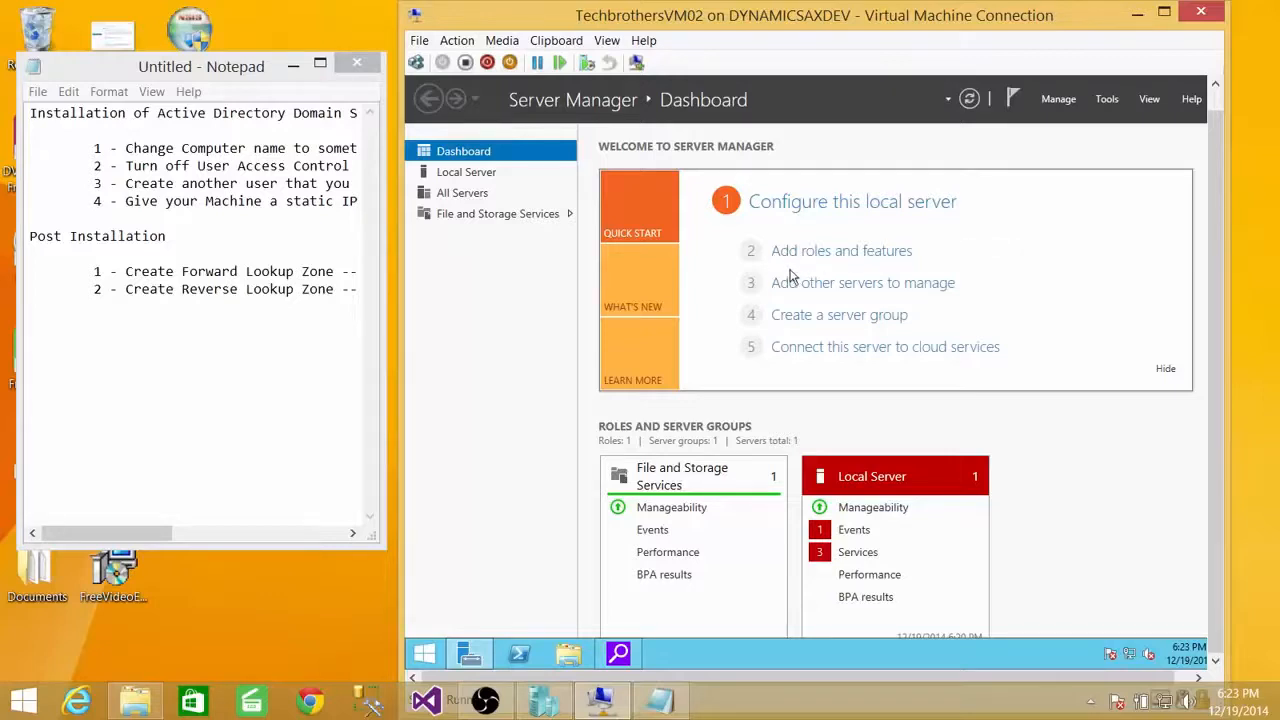
# Step: Start adding roles and features on the TechbrothersDC server and select the Active Directory Domain Services role
pyautogui.click(877, 257)
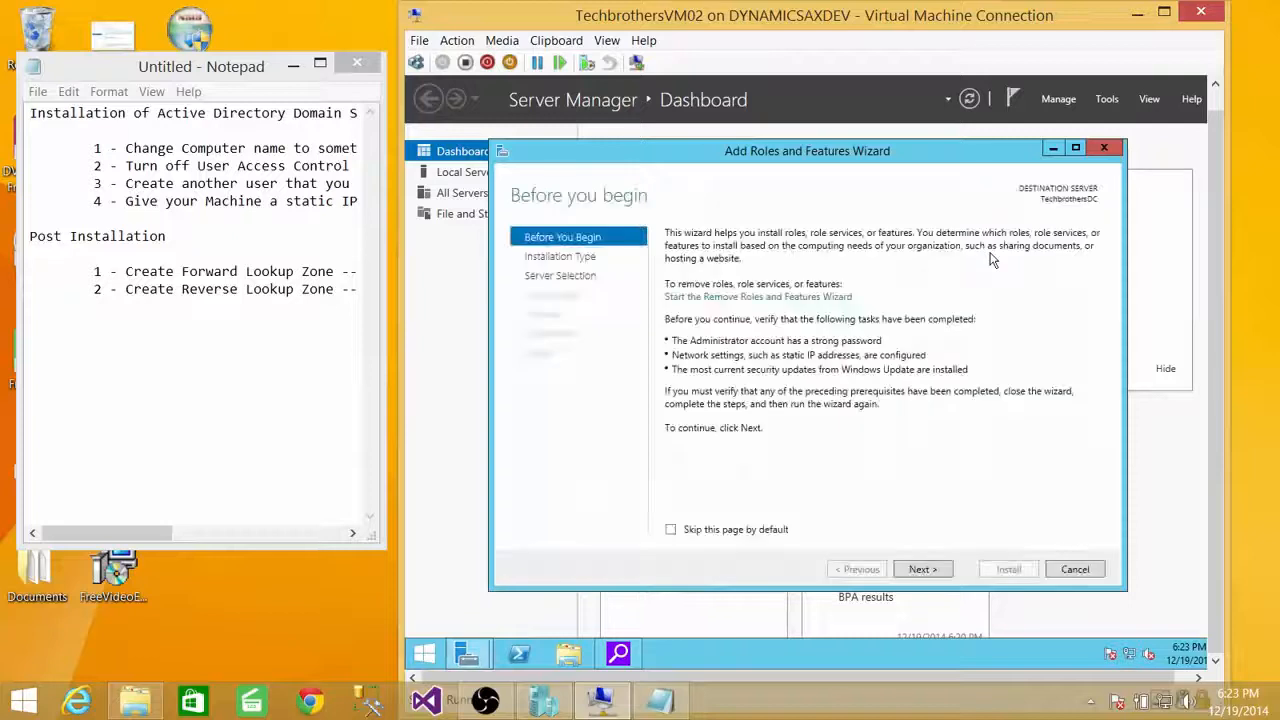
pyautogui.click(920, 569)
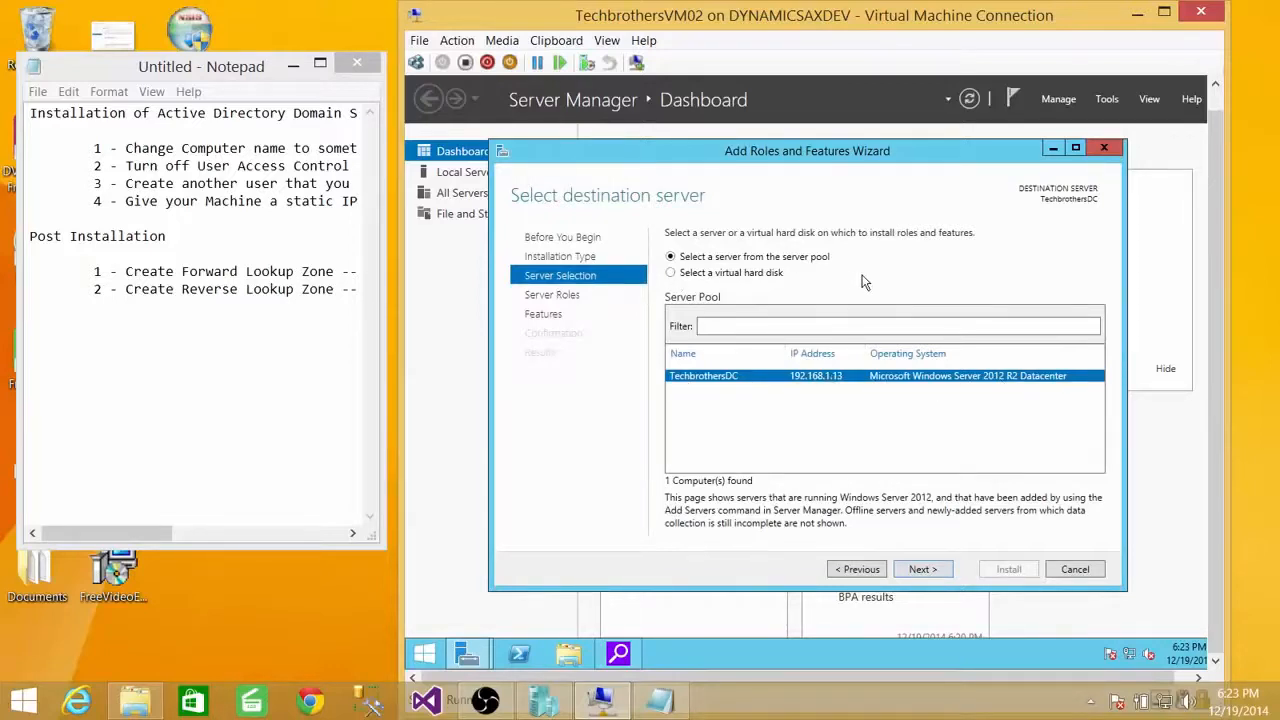
pyautogui.click(945, 568)
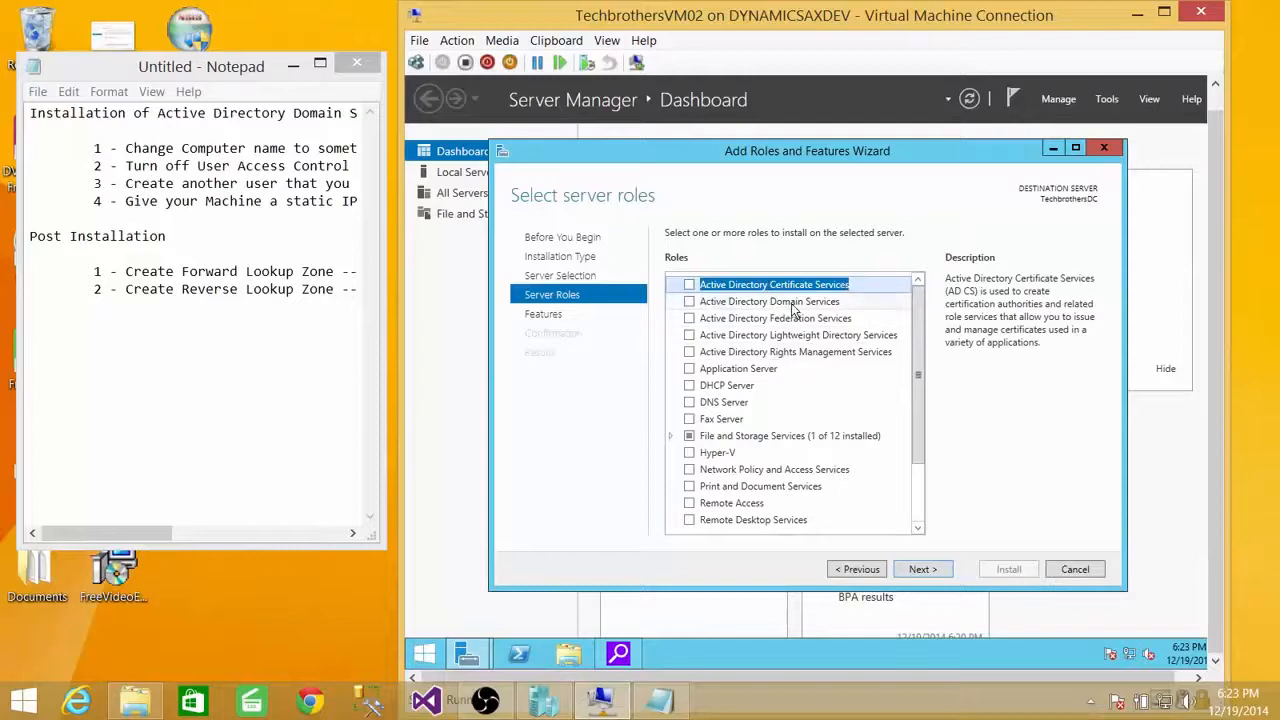
pyautogui.click(690, 303)
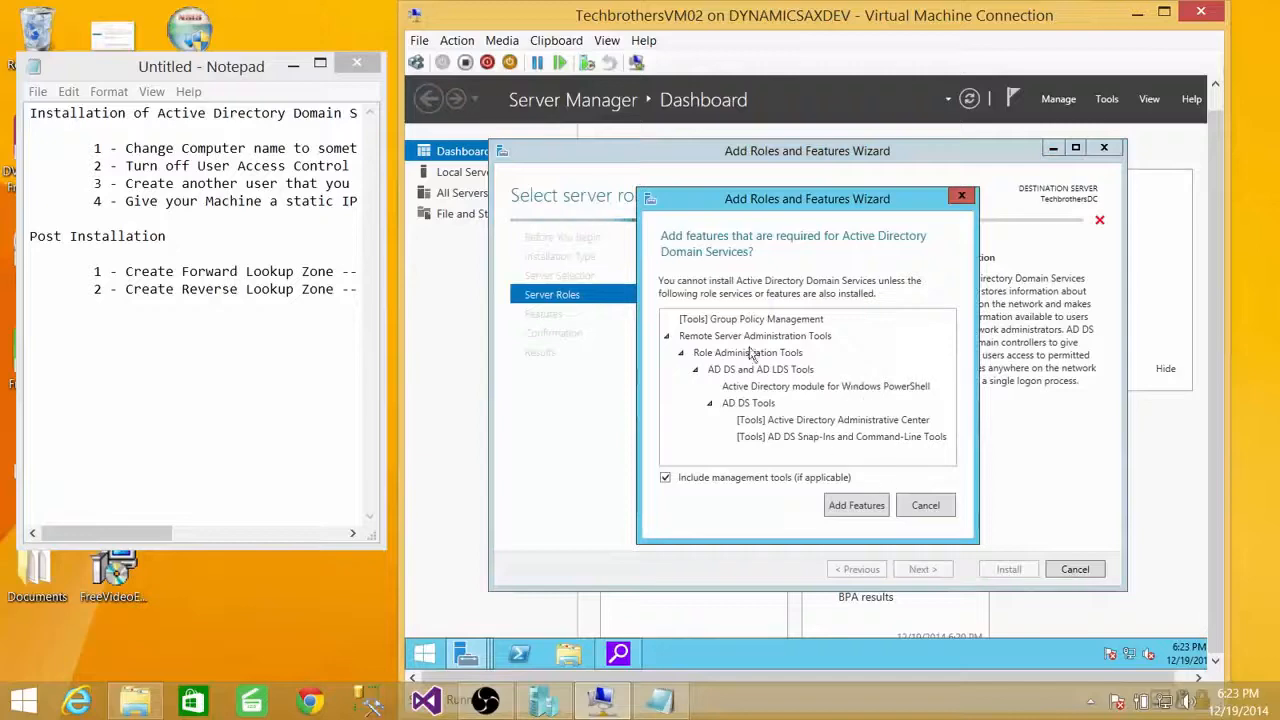